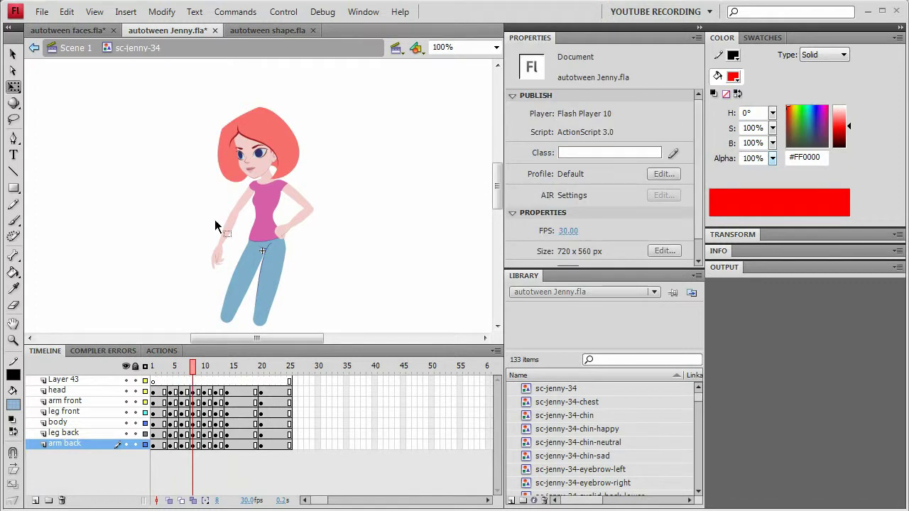
# Rotate the character's head slightly counterclockwise on the keyframes at frames 8 and 10.
pyautogui.click(258, 145)
pyautogui.moveTo(293, 94); pyautogui.dragTo(290, 92)
pyautogui.moveTo(196, 369); pyautogui.dragTo(204, 369)
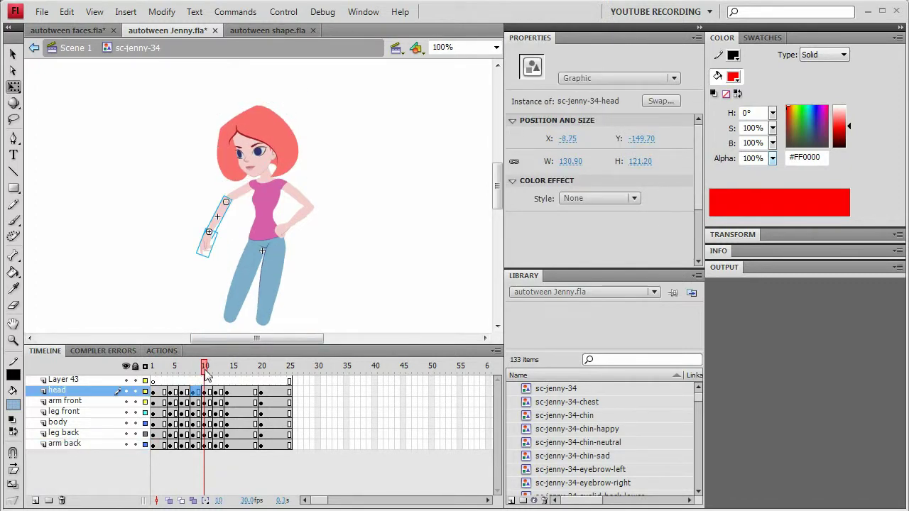
pyautogui.click(262, 113)
pyautogui.moveTo(292, 96); pyautogui.dragTo(290, 90)
# Insert in-between keyframes for all body parts at frames 16 and 18.
pyautogui.moveTo(233, 369)
pyautogui.mouseDown()
pyautogui.moveTo(170, 370)
pyautogui.moveTo(239, 368)
pyautogui.moveTo(175, 370)
pyautogui.moveTo(235, 373)
pyautogui.moveTo(197, 373)
pyautogui.moveTo(235, 381)
pyautogui.mouseUp()
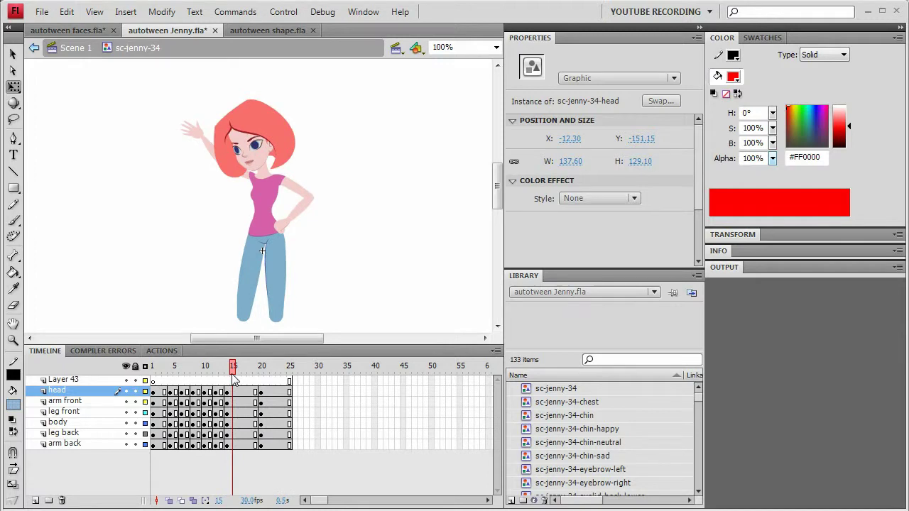
pyautogui.click(260, 114)
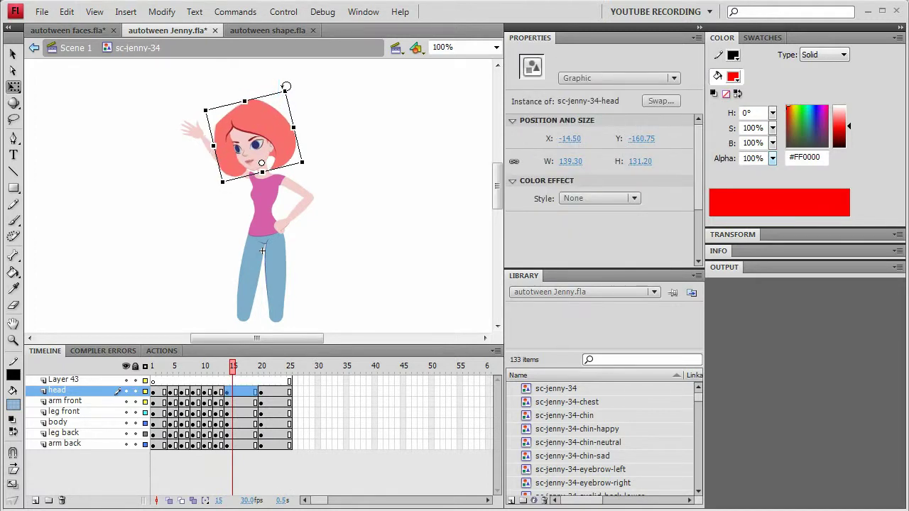
pyautogui.moveTo(234, 374)
pyautogui.mouseDown()
pyautogui.moveTo(204, 373)
pyautogui.moveTo(256, 373)
pyautogui.moveTo(236, 372)
pyautogui.mouseUp()
pyautogui.hotkey('ctrl', 'a')
pyautogui.press('F6')
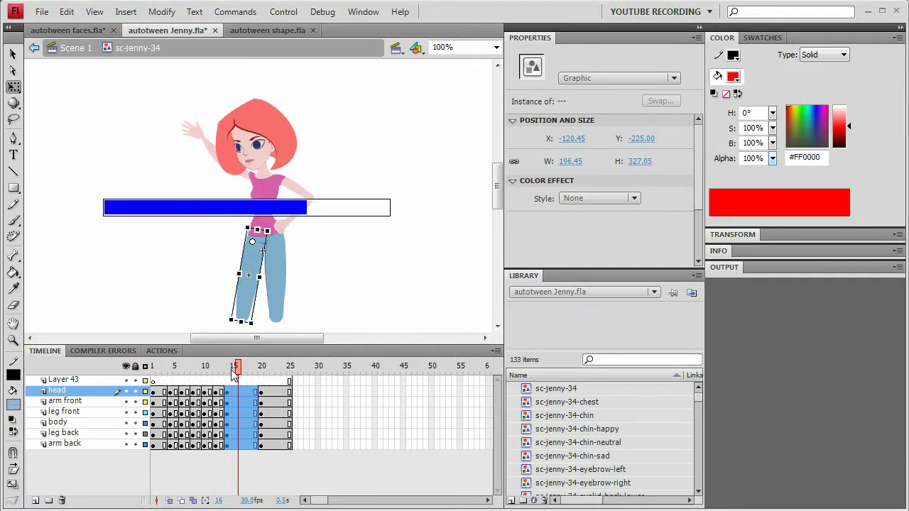
pyautogui.press('.')
pyautogui.press('.')
pyautogui.press('F6')
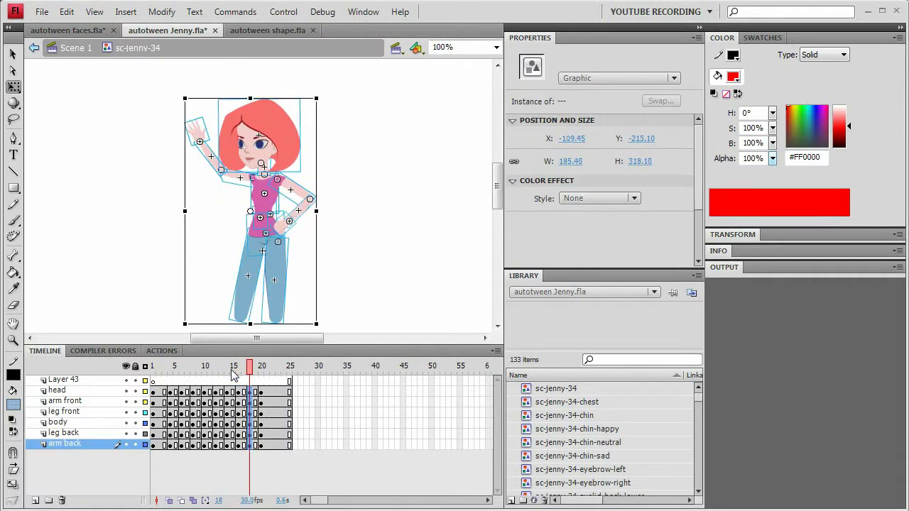
# Tilt the head clockwise at frames 15 and 18, and check the motion between them.
pyautogui.moveTo(249, 372); pyautogui.dragTo(233, 389)
pyautogui.click(280, 139)
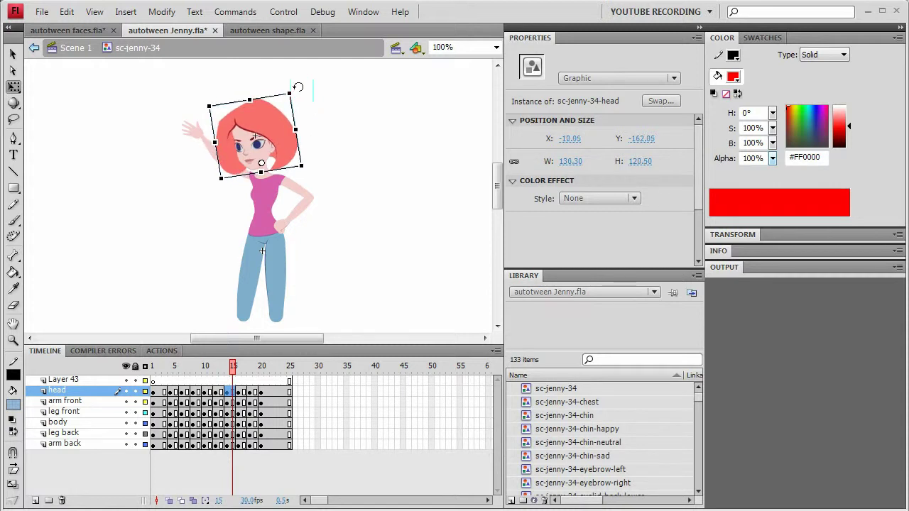
pyautogui.press('.')
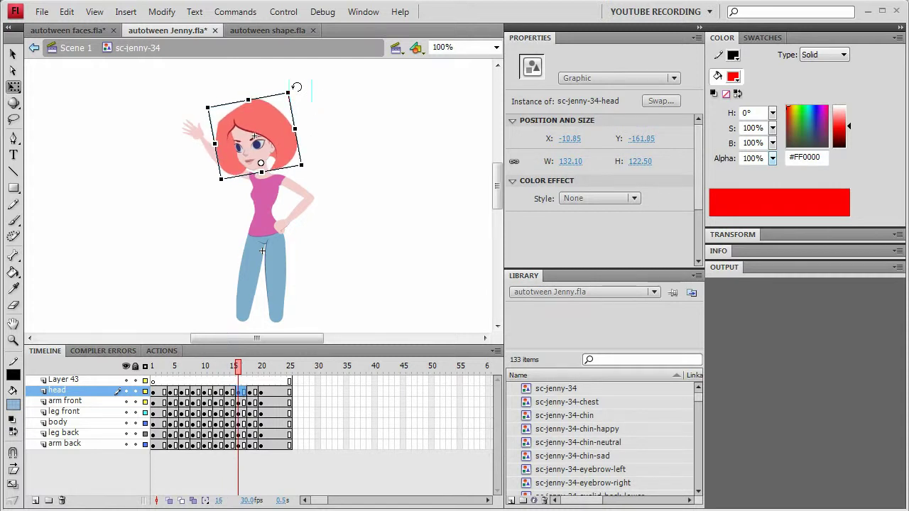
pyautogui.press('.')
pyautogui.press('.')
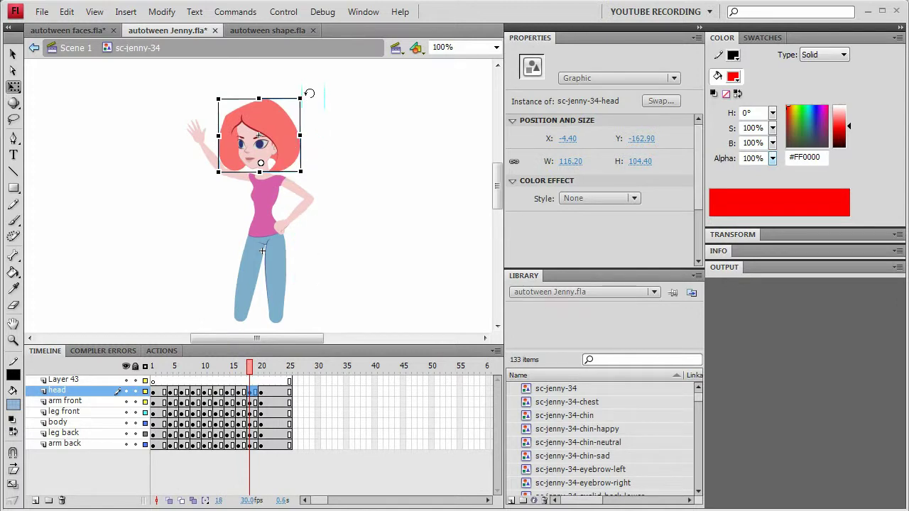
pyautogui.moveTo(309, 93); pyautogui.dragTo(310, 112)
pyautogui.moveTo(257, 365); pyautogui.dragTo(234, 346)
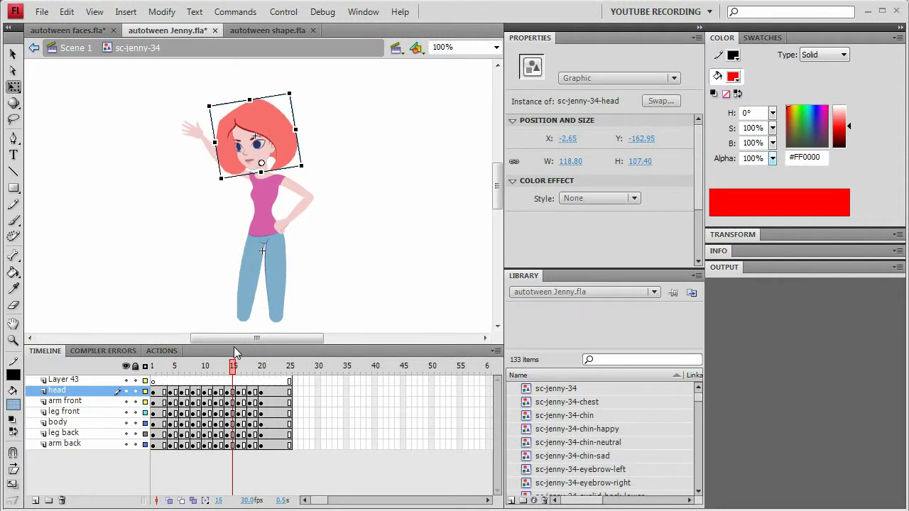
# Clear the head layer's keyframes at frames 16 and 18 and insert fresh in-between keyframes there.
pyautogui.moveTo(239, 391); pyautogui.dragTo(251, 394)
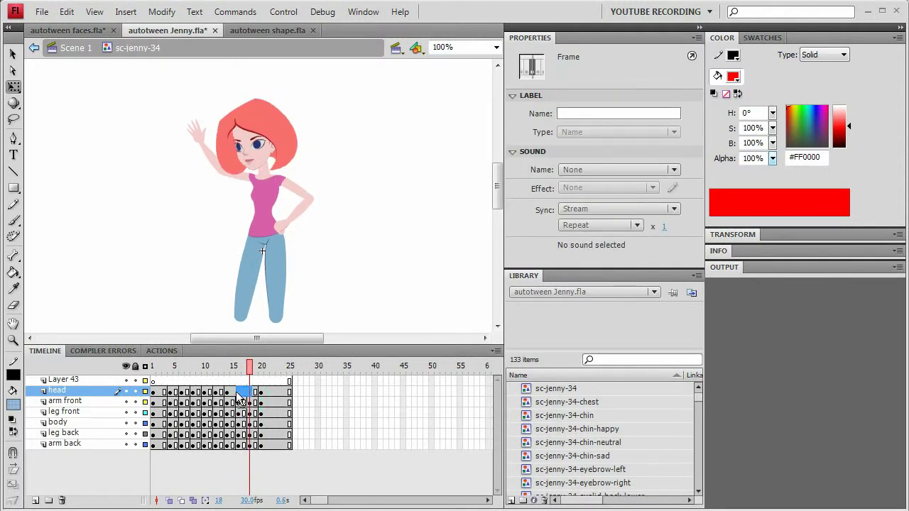
pyautogui.click(238, 392)
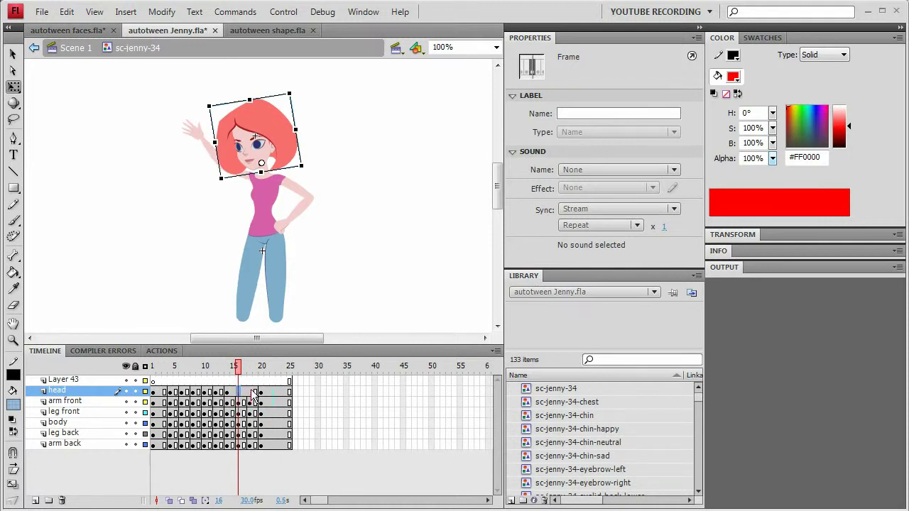
pyautogui.click(250, 392)
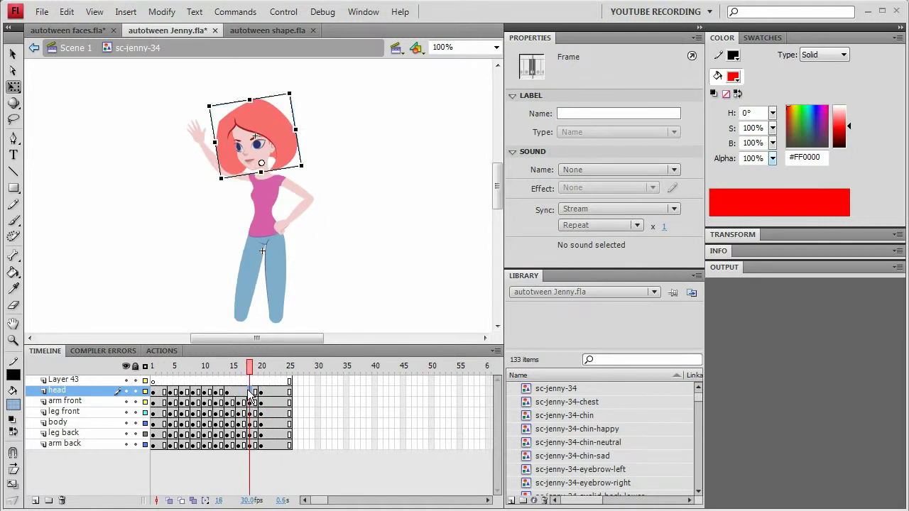
pyautogui.press('F6')
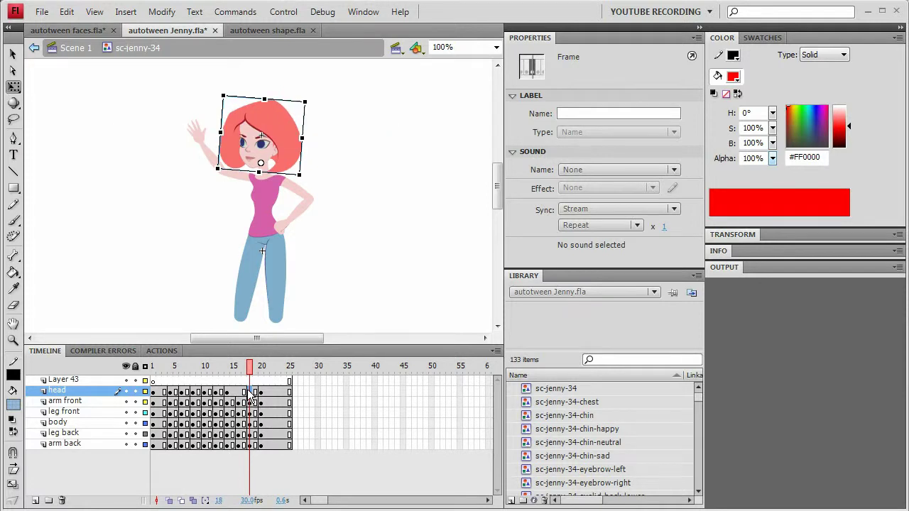
pyautogui.moveTo(249, 370)
pyautogui.mouseDown()
pyautogui.moveTo(221, 367)
pyautogui.moveTo(275, 373)
pyautogui.moveTo(243, 375)
pyautogui.mouseUp()
pyautogui.press(',')
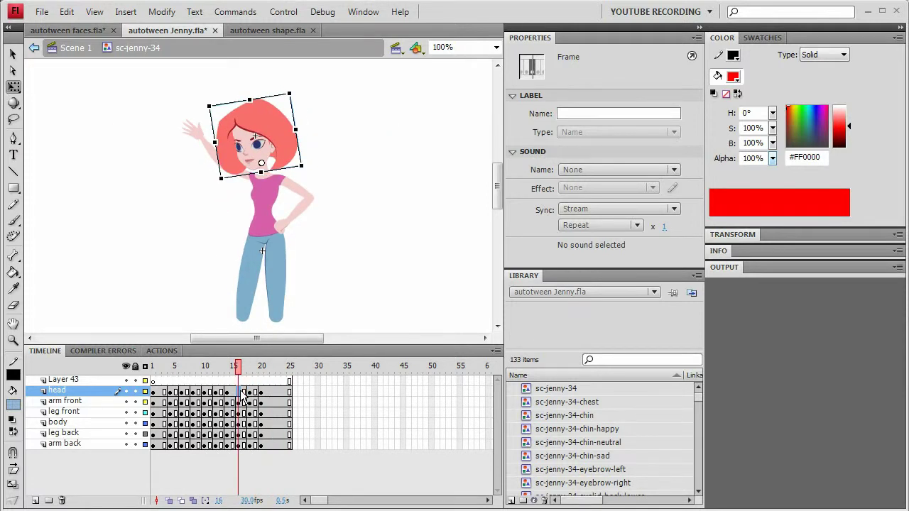
pyautogui.press('F6')
pyautogui.moveTo(240, 375)
pyautogui.mouseDown()
pyautogui.moveTo(230, 369)
pyautogui.moveTo(278, 369)
pyautogui.moveTo(256, 379)
pyautogui.mouseUp()
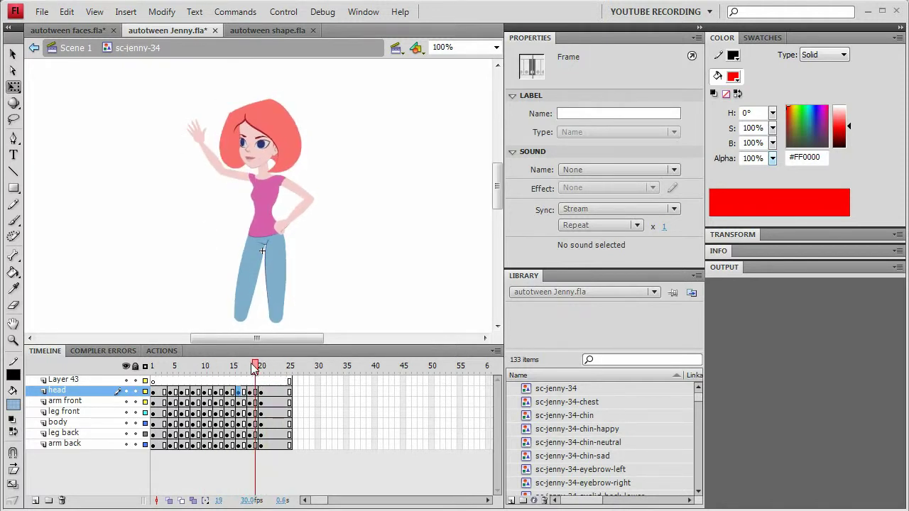
# Extend the pose starting at frame 18 by two frames on all layers and insert in-between keyframes at frame 20.
pyautogui.press(',')
pyautogui.press('F5')
pyautogui.press('F5')
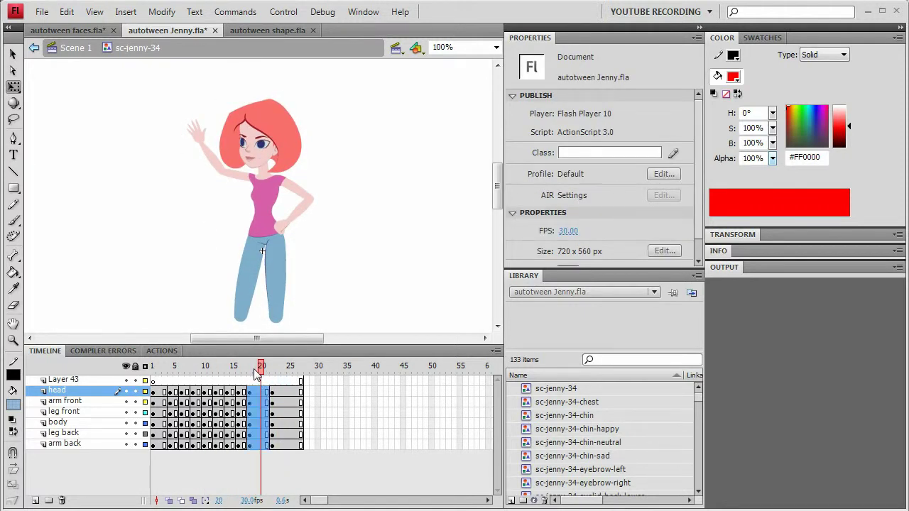
pyautogui.hotkey('ctrl', 'a')
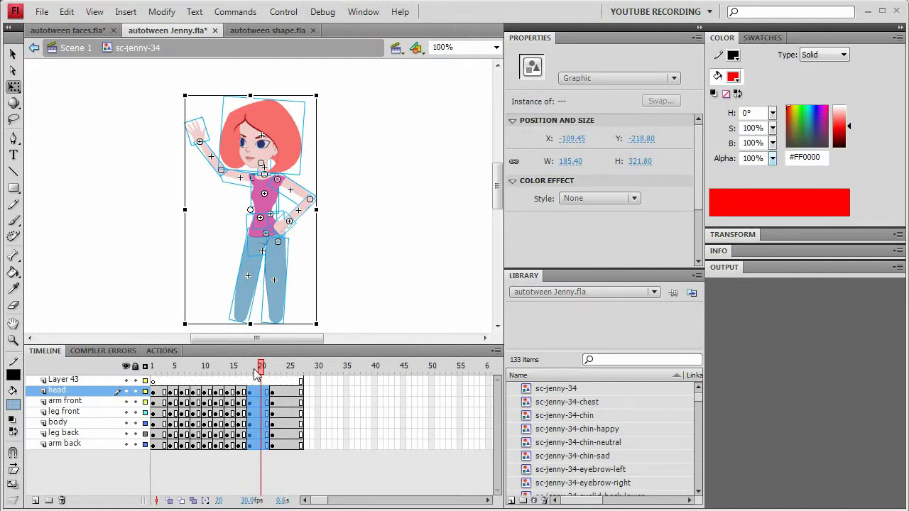
pyautogui.press('F6')
# Extend the head layer's motion to a keyframe at frame 24 and rebuild its in-between keyframe at frame 18.
pyautogui.moveTo(257, 375); pyautogui.dragTo(274, 396)
pyautogui.click(249, 393)
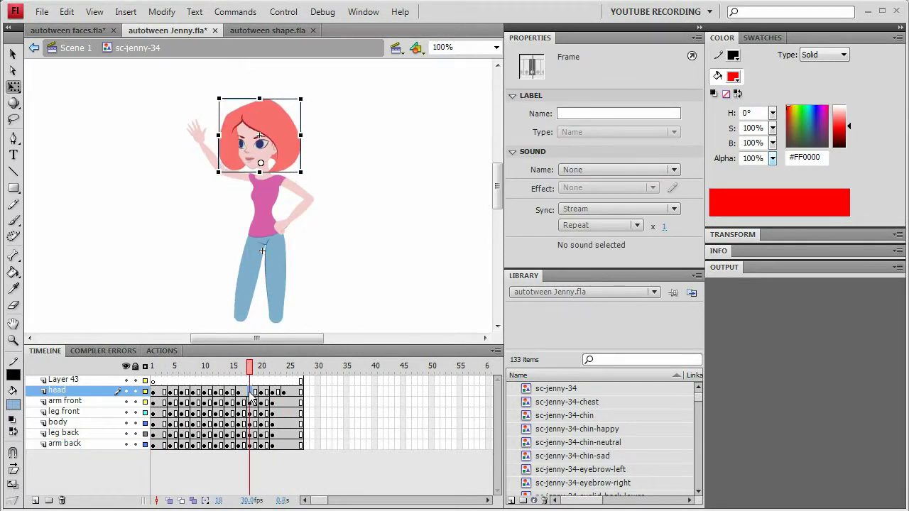
pyautogui.press('F6')
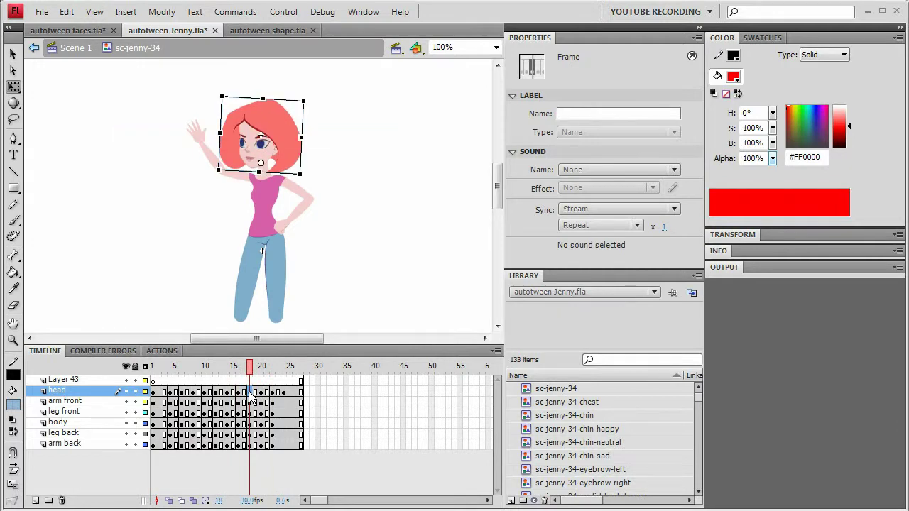
pyautogui.moveTo(259, 373); pyautogui.dragTo(219, 308)
# Shift the back arm's hand and forearm together slightly away from the head at frame 12.
pyautogui.click(220, 308)
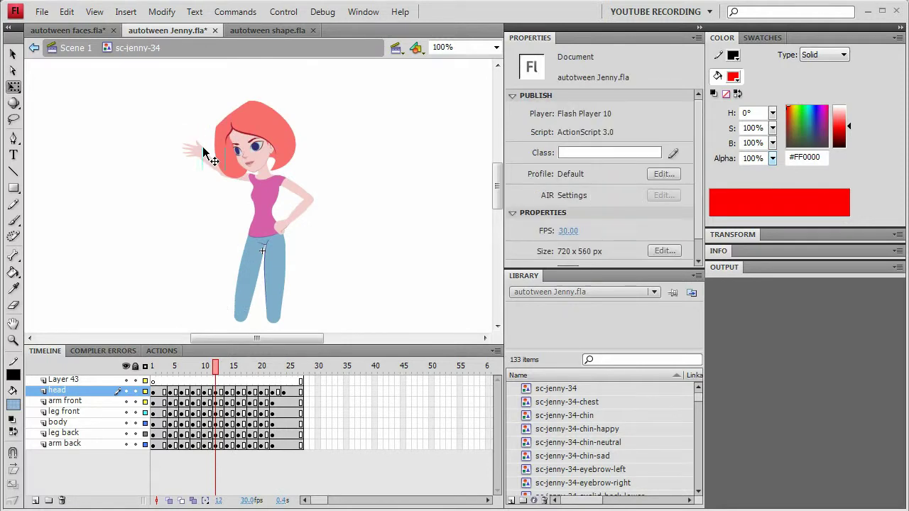
pyautogui.scroll(3, 202, 147)
pyautogui.click(173, 150)
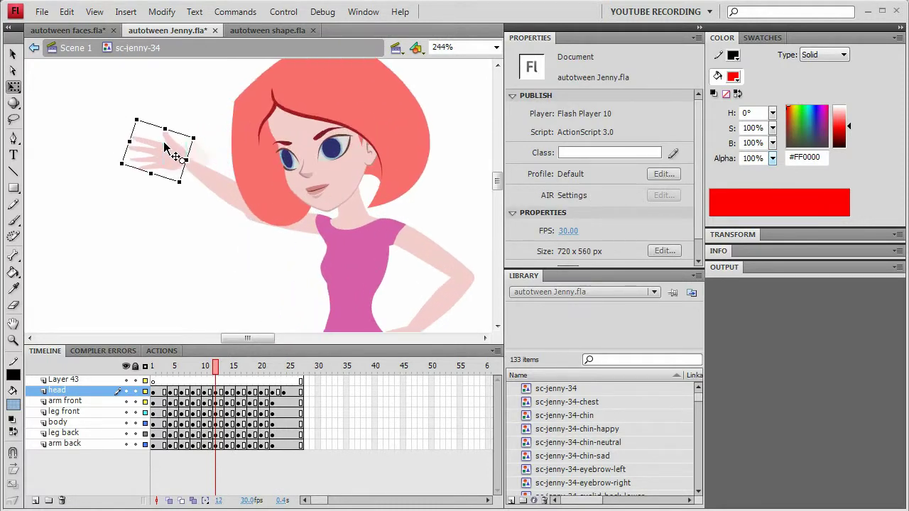
pyautogui.keyDown('shift'); pyautogui.click(219, 184); pyautogui.keyUp('shift')
pyautogui.moveTo(226, 189)
pyautogui.mouseDown()
pyautogui.moveTo(213, 183)
pyautogui.moveTo(217, 193)
pyautogui.mouseUp()
# Select the whole back arm at frame 15, set its transformation point at the shoulder, and rotate it slightly upward.
pyautogui.moveTo(206, 375); pyautogui.dragTo(233, 350)
pyautogui.moveTo(164, 171); pyautogui.dragTo(212, 114)
pyautogui.keyDown('shift'); pyautogui.click(303, 224); pyautogui.keyUp('shift')
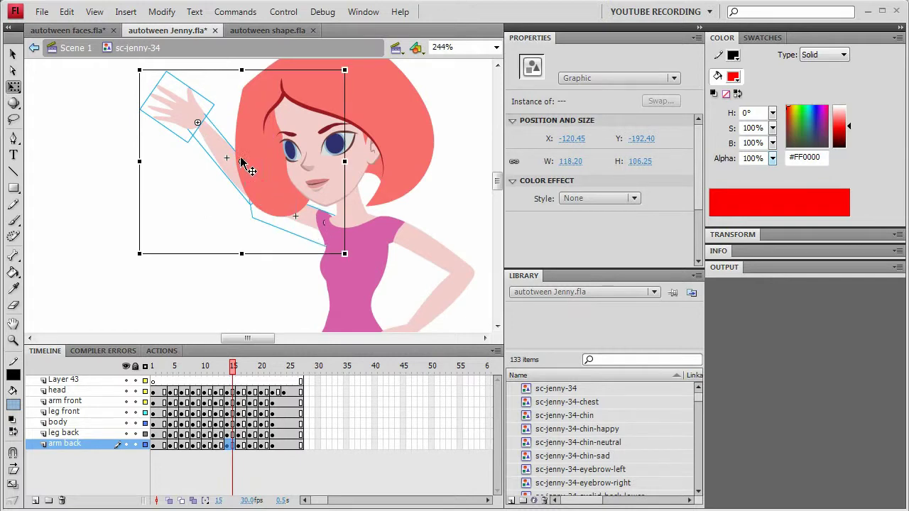
pyautogui.moveTo(324, 220); pyautogui.dragTo(323, 221)
pyautogui.moveTo(143, 61); pyautogui.dragTo(152, 48)
# Rotate the whole back arm slightly upward at frames 16 and 18, using onion skinning to compare neighbouring poses.
pyautogui.press('.')
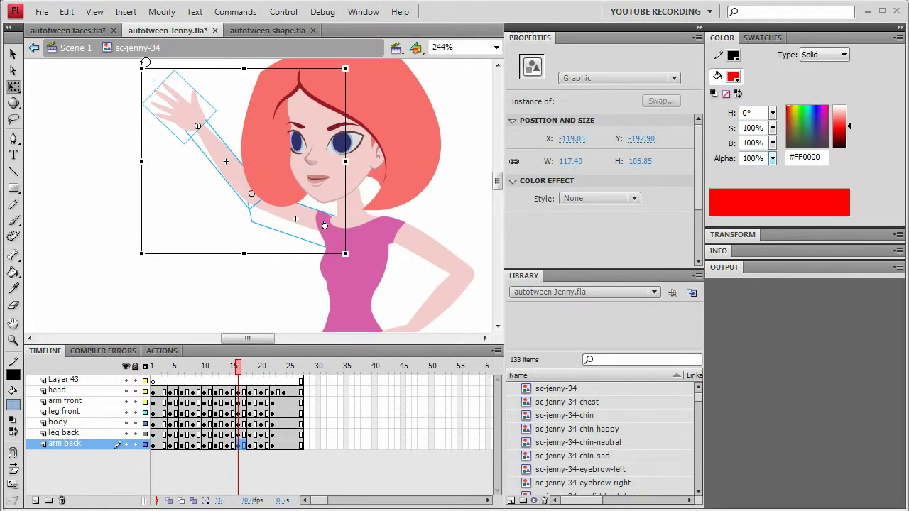
pyautogui.moveTo(143, 61); pyautogui.dragTo(150, 60)
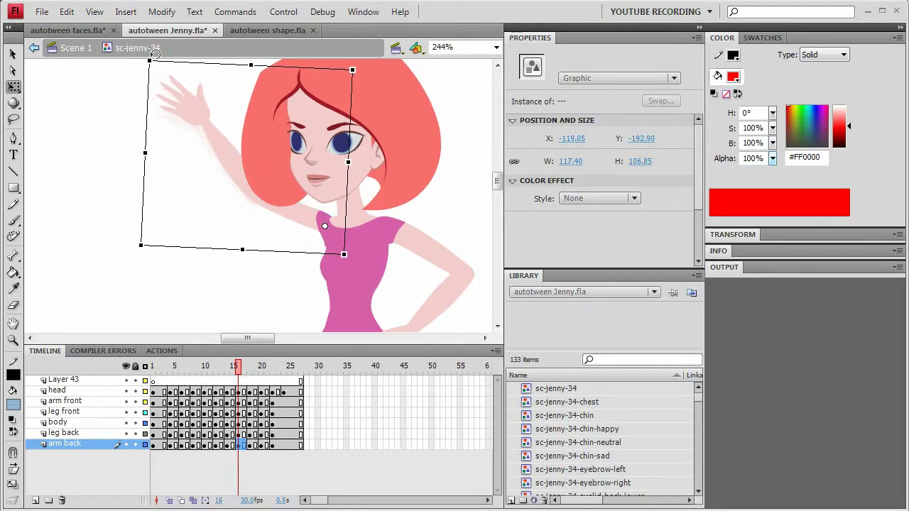
pyautogui.click(170, 500)
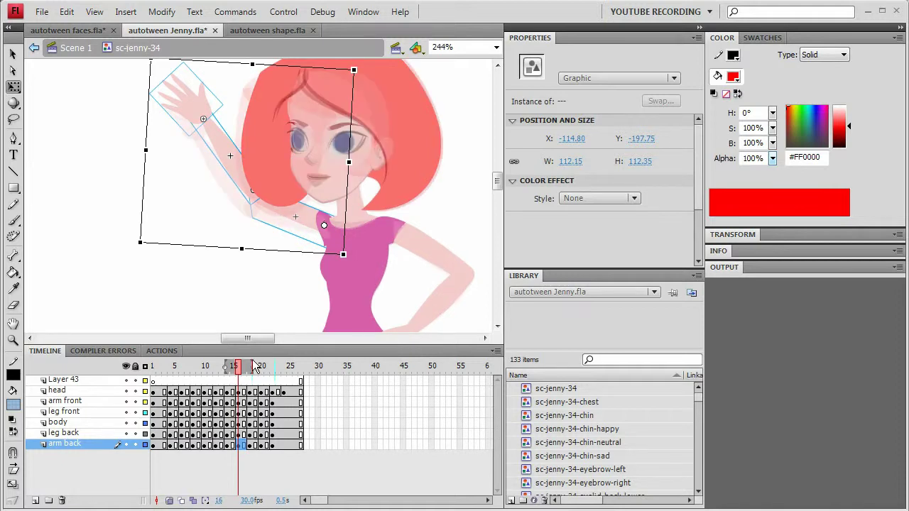
pyautogui.click(250, 443)
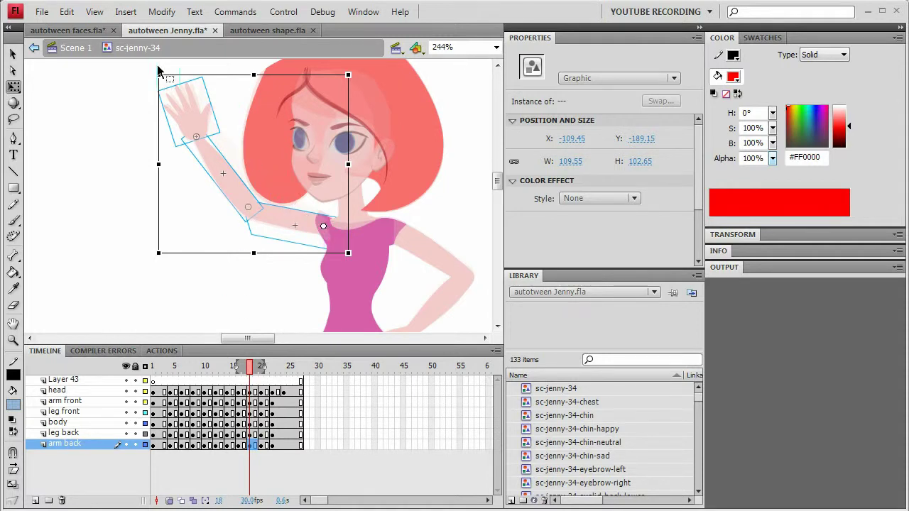
pyautogui.moveTo(162, 66); pyautogui.dragTo(192, 61)
pyautogui.click(264, 445)
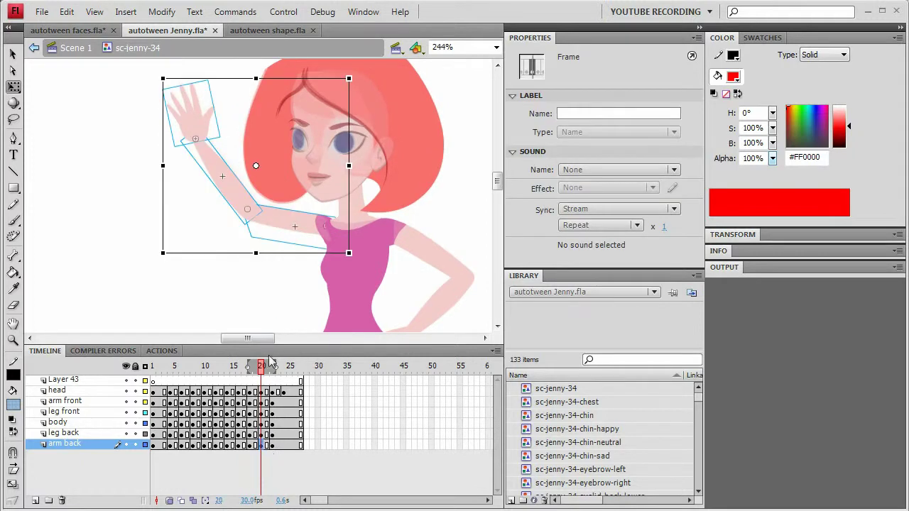
pyautogui.click(171, 502)
# Rotate the back arm's forearm and hand slightly clockwise at frames 16 and 18.
pyautogui.moveTo(259, 368); pyautogui.dragTo(239, 344)
pyautogui.click(221, 232)
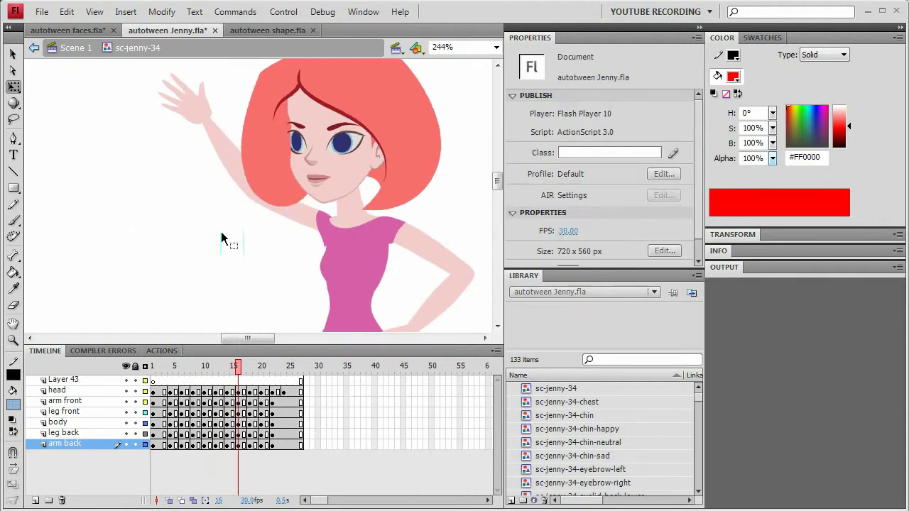
pyautogui.click(210, 134)
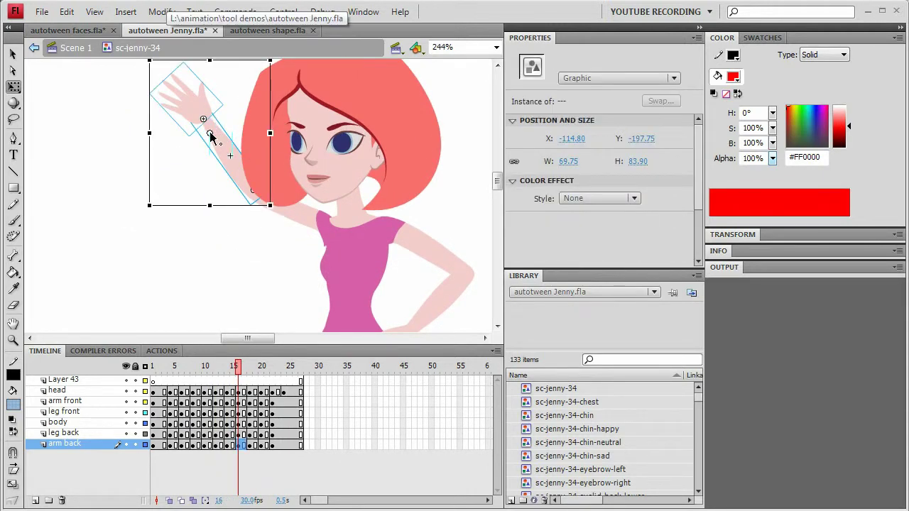
pyautogui.moveTo(278, 63); pyautogui.dragTo(296, 60)
pyautogui.press('.')
pyautogui.press('.')
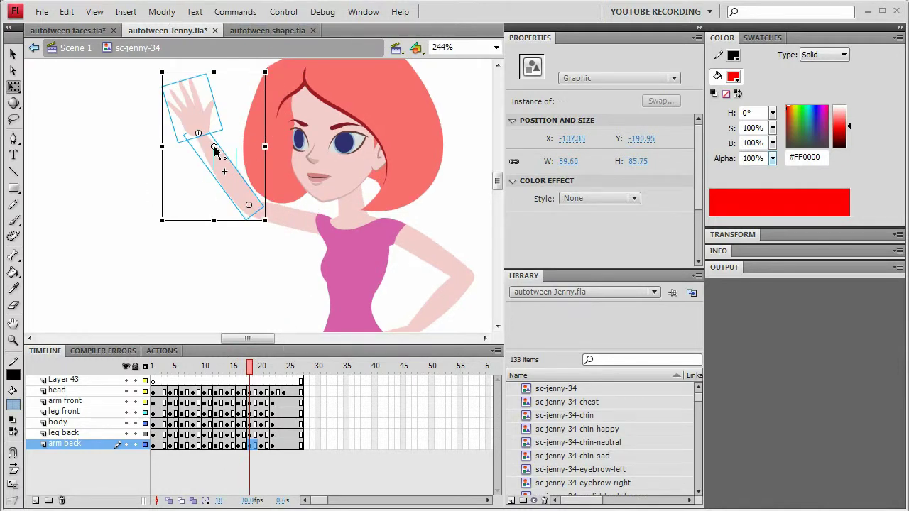
pyautogui.moveTo(277, 73); pyautogui.dragTo(283, 65)
# Step through frames 12 to 22 to examine the back arm's waving motion.
pyautogui.press(',')
pyautogui.press(',')
pyautogui.press(',')
pyautogui.press(',')
pyautogui.press(',')
pyautogui.press(',')
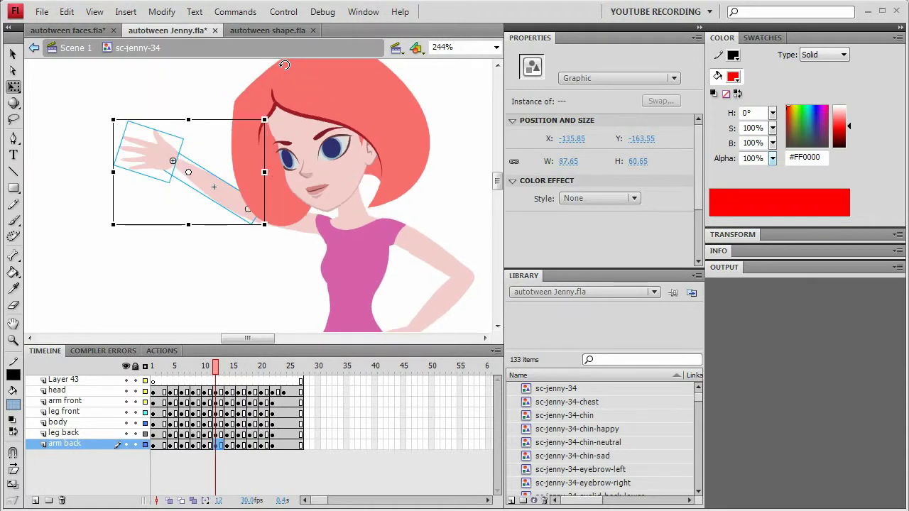
pyautogui.press('.')
pyautogui.press('.')
pyautogui.press('.')
pyautogui.press('.')
pyautogui.press('.')
pyautogui.press('.')
pyautogui.press('.')
pyautogui.press('.')
pyautogui.press('.')
pyautogui.press('.')
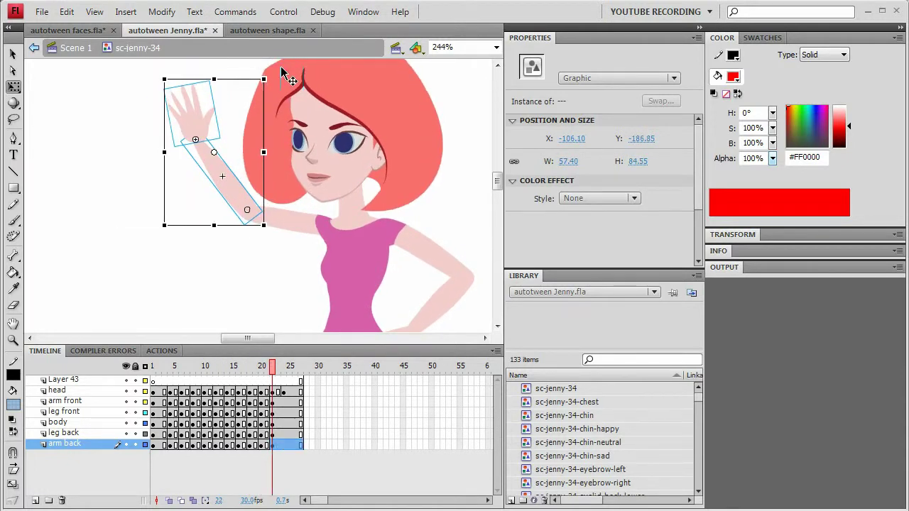
# Rotate the back forearm and hand slightly clockwise about the elbow at frame 20.
pyautogui.press(',')
pyautogui.press(',')
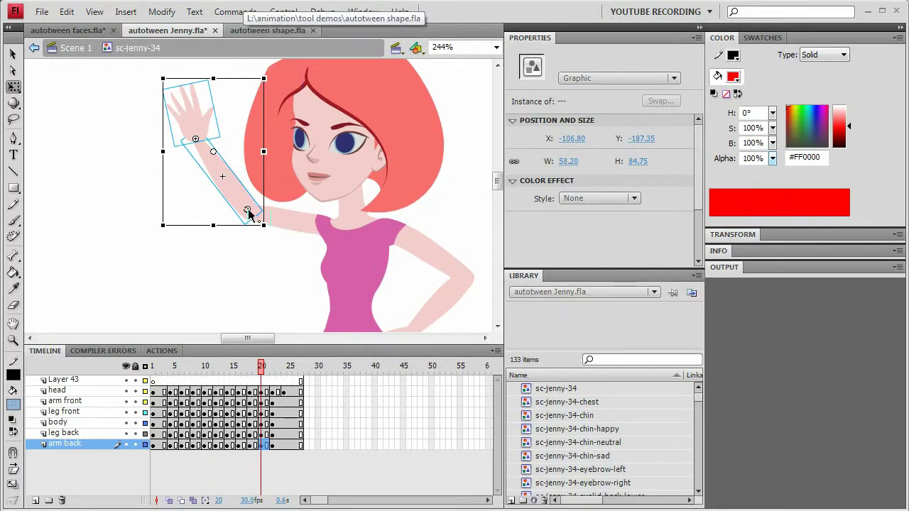
pyautogui.moveTo(166, 72); pyautogui.dragTo(171, 70)
pyautogui.moveTo(263, 368); pyautogui.dragTo(306, 320)
# Play the full waving animation from frame 1 with the whole character in view.
pyautogui.scroll(-5, 293, 220)
pyautogui.moveTo(337, 256); pyautogui.dragTo(306, 207)
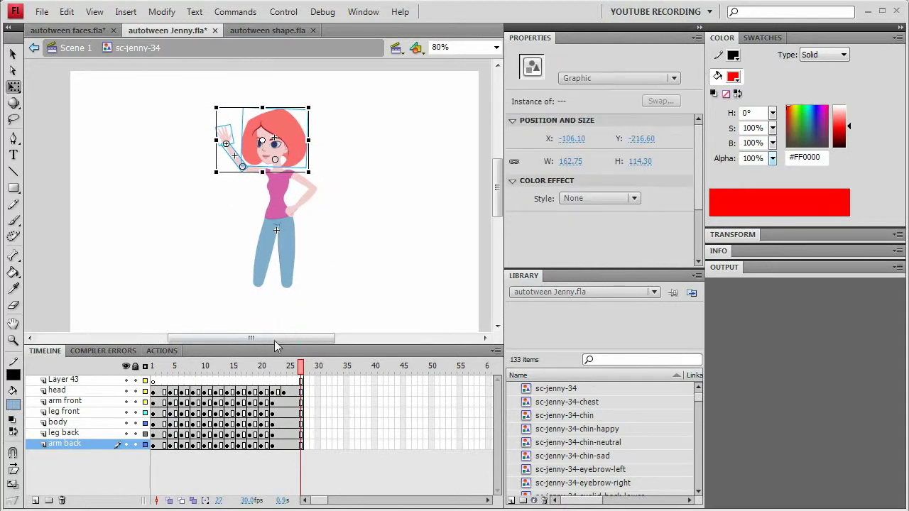
pyautogui.moveTo(277, 368); pyautogui.dragTo(69, 385)
pyautogui.press('Return')
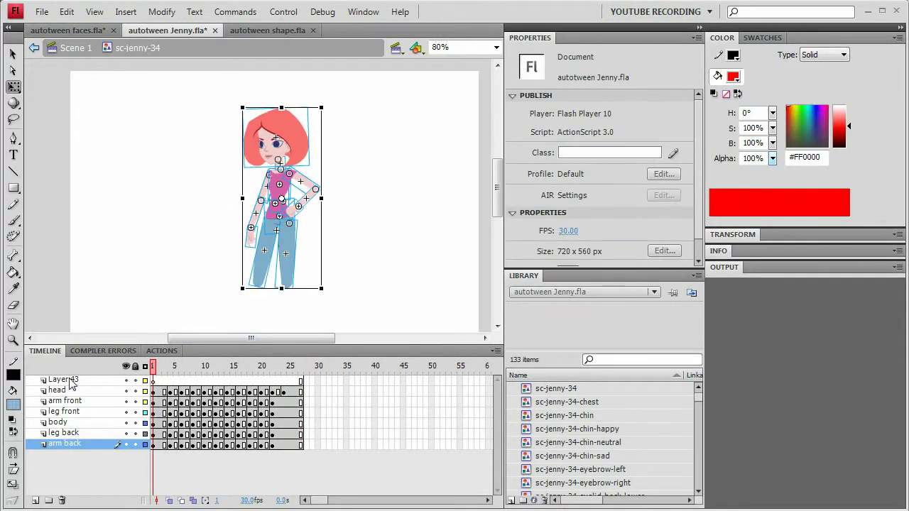
# Replay the full waving animation and scrub it from frame 1 to frame 27 to review the motion.
pyautogui.press('Return')
pyautogui.press('Return')
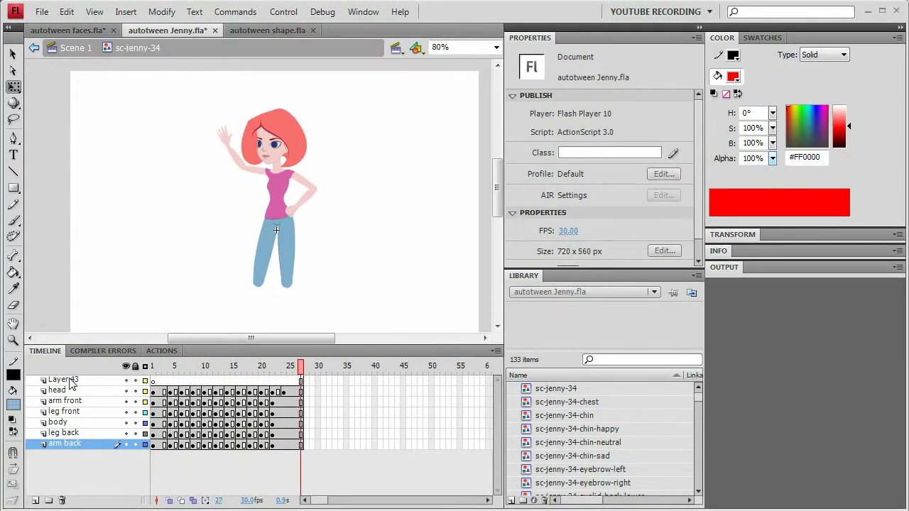
pyautogui.press('Return')
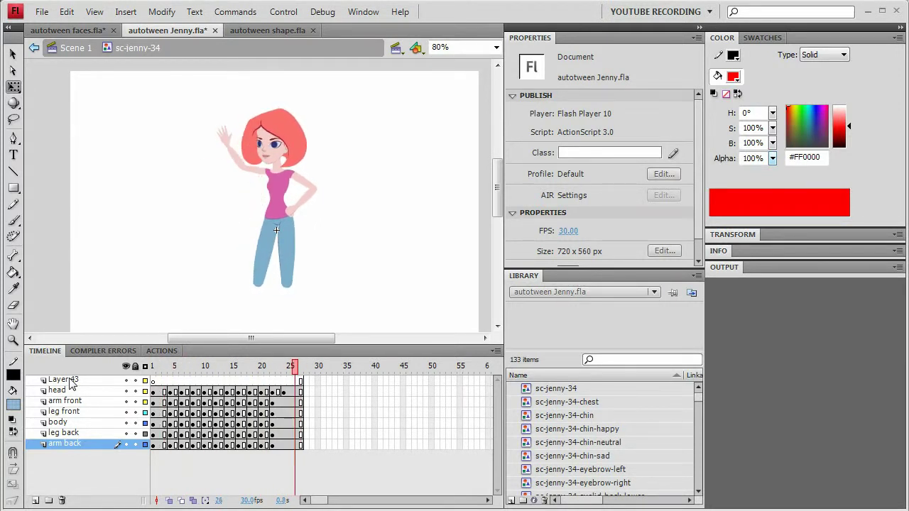
pyautogui.press('Return')
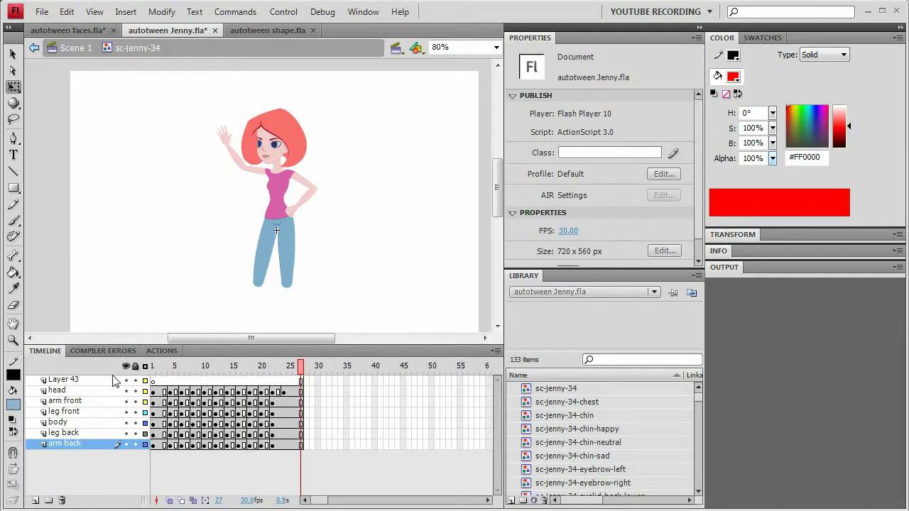
pyautogui.click(152, 369)
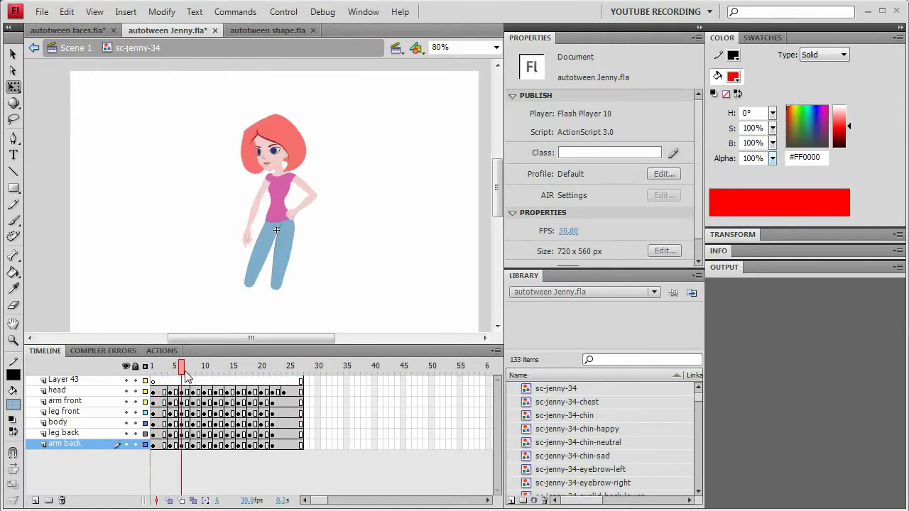
pyautogui.moveTo(187, 376); pyautogui.dragTo(302, 401)
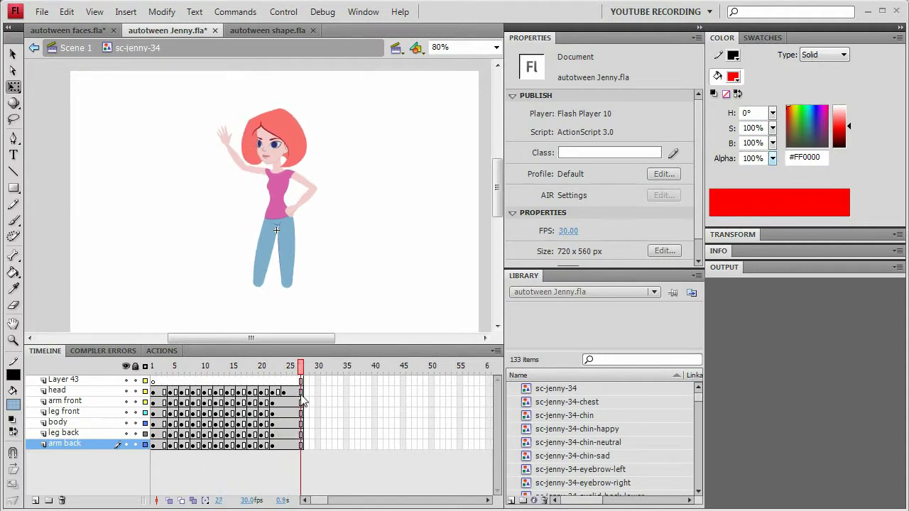
# Try moving hair pieces inside the head symbol at frame 12, undo it, and return to the character symbol at frame 23.
pyautogui.click(284, 146)
pyautogui.doubleClick(277, 142)
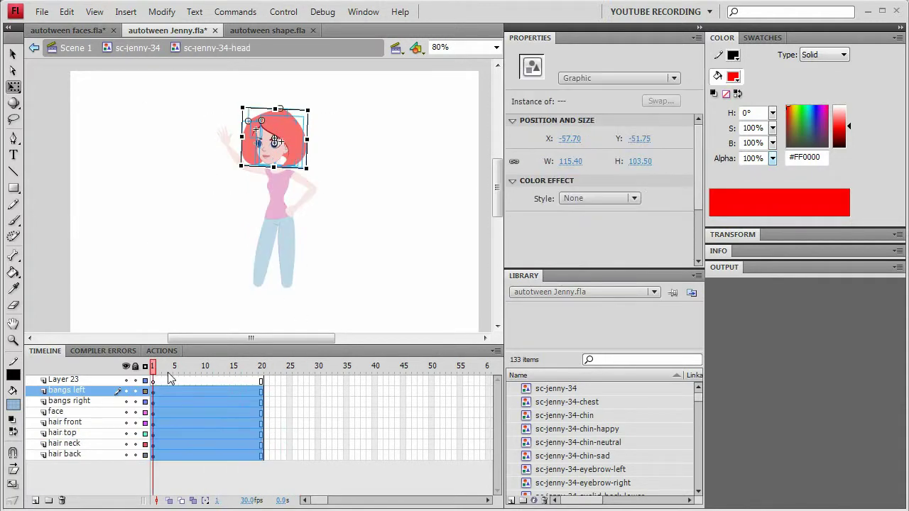
pyautogui.moveTo(164, 374); pyautogui.dragTo(216, 371)
pyautogui.moveTo(304, 155); pyautogui.dragTo(349, 188)
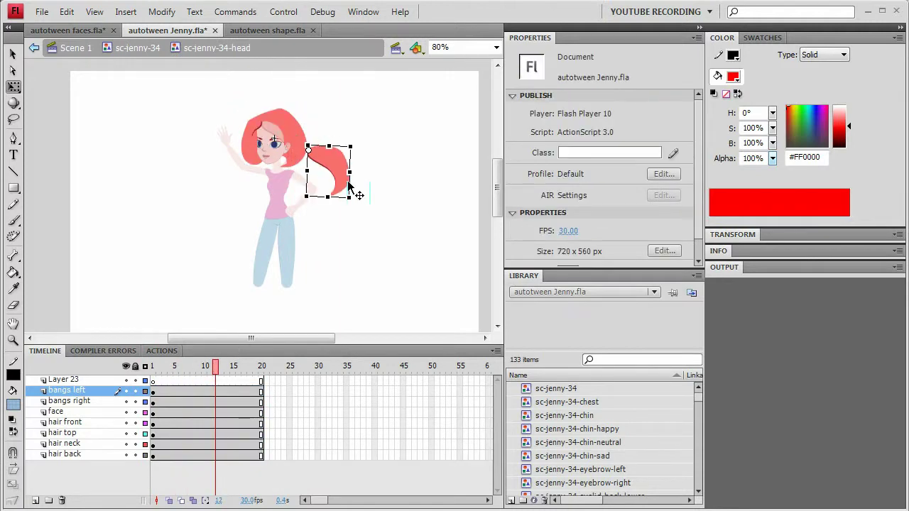
pyautogui.hotkey('ctrl', 'z')
pyautogui.click(252, 161)
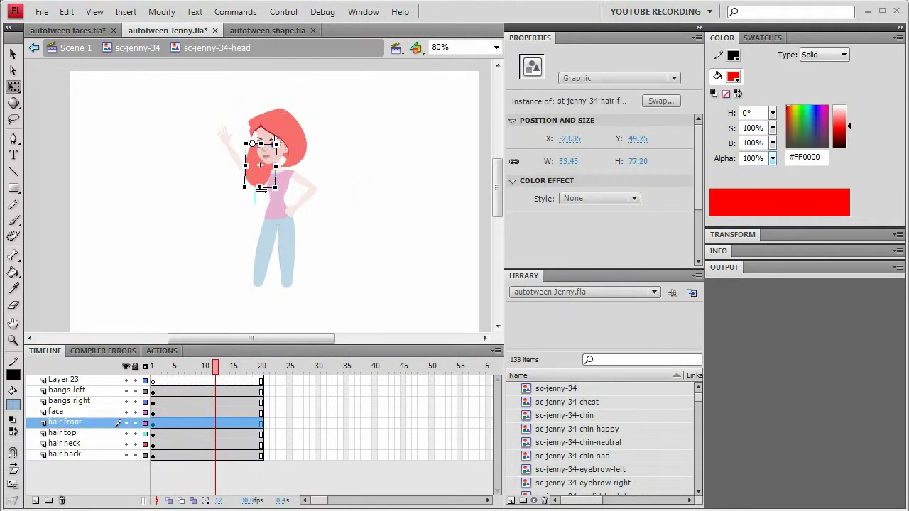
pyautogui.click(339, 232)
pyautogui.doubleClick(339, 230)
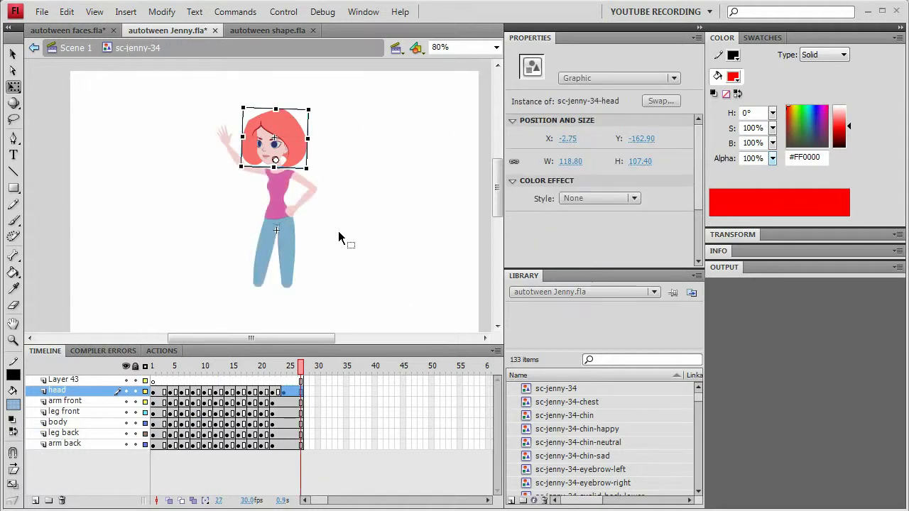
pyautogui.moveTo(295, 366)
pyautogui.mouseDown()
pyautogui.moveTo(157, 369)
pyautogui.moveTo(300, 368)
pyautogui.moveTo(278, 368)
pyautogui.mouseUp()
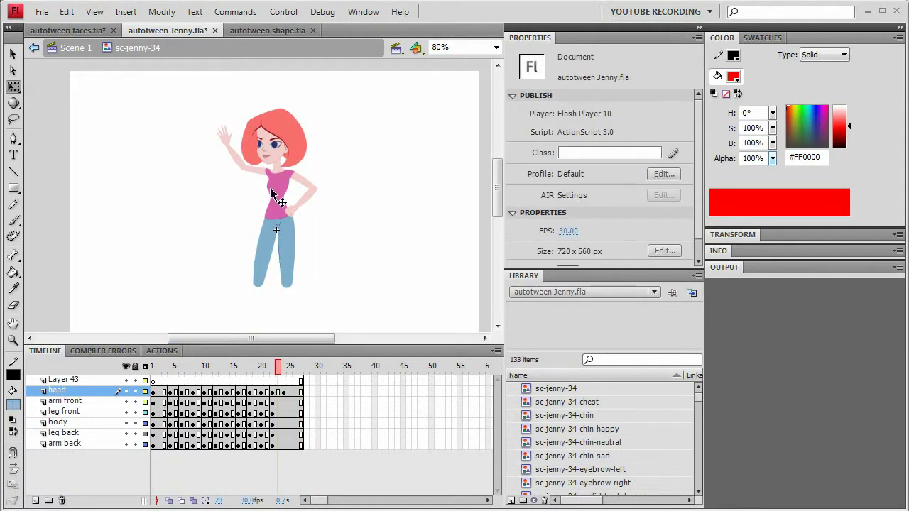
# Switch to the autotween shape.fla document, reveal the red shape's anchor points at frame 17, and deselect everything.
pyautogui.click(270, 31)
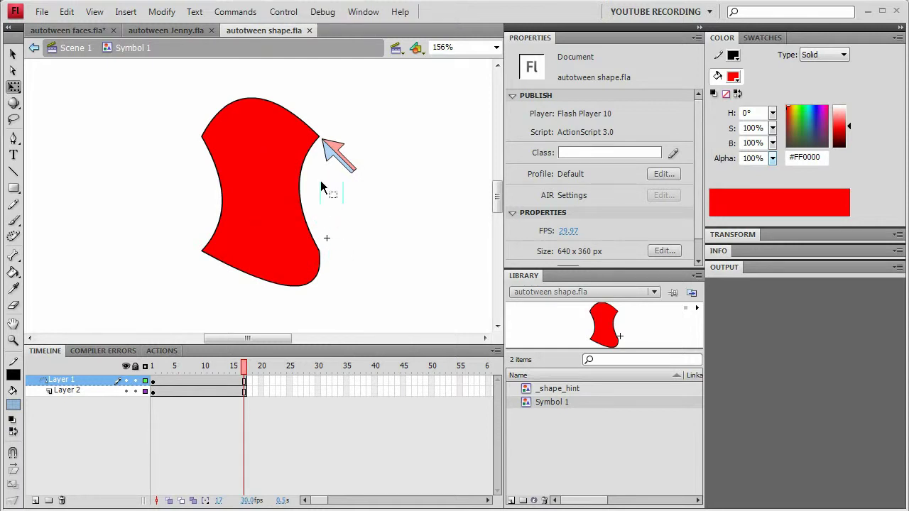
pyautogui.press('a')
pyautogui.hotkey('ctrl', 'a')
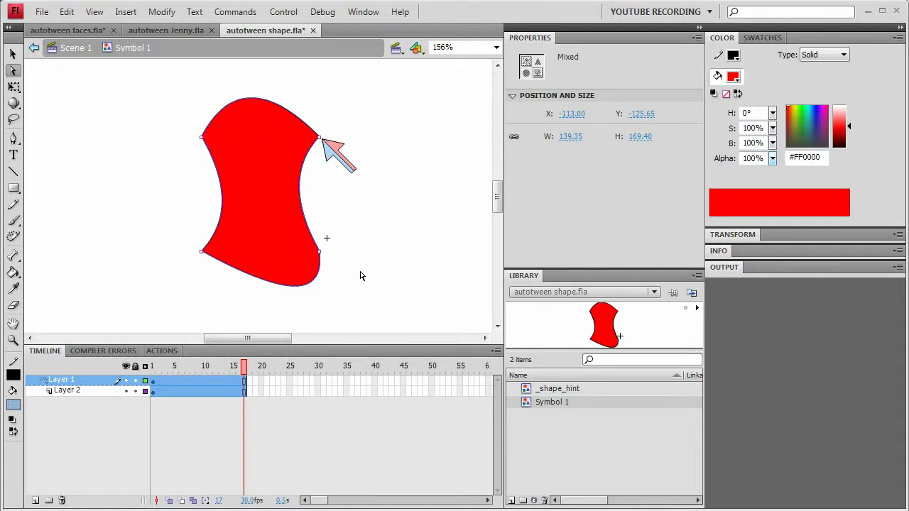
pyautogui.press('v')
pyautogui.click(370, 250)
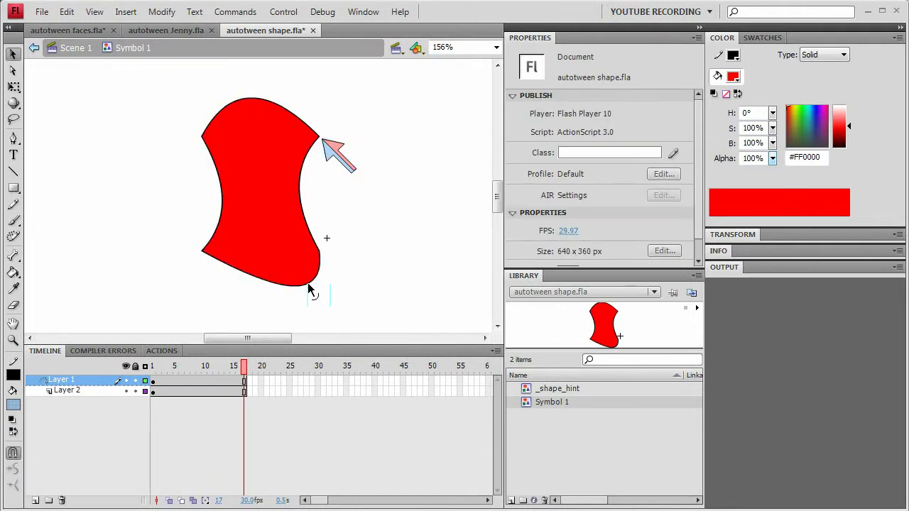
# Reshape the red shape by raising its bottom curve, pulling the lower-right corner outward, and bending the right edge further inward.
pyautogui.moveTo(308, 286)
pyautogui.mouseDown()
pyautogui.moveTo(246, 279)
pyautogui.moveTo(302, 274)
pyautogui.mouseUp()
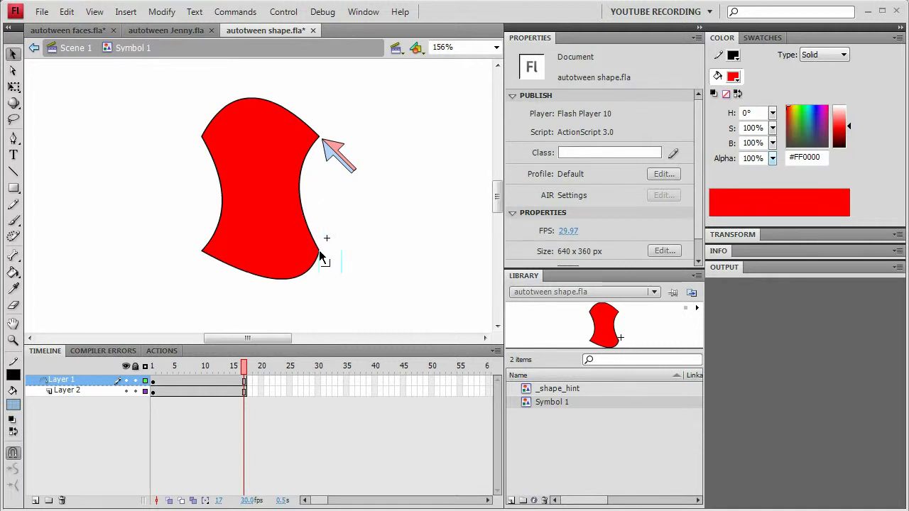
pyautogui.moveTo(319, 250)
pyautogui.mouseDown()
pyautogui.moveTo(345, 263)
pyautogui.moveTo(328, 245)
pyautogui.mouseUp()
pyautogui.moveTo(303, 200); pyautogui.dragTo(286, 214)
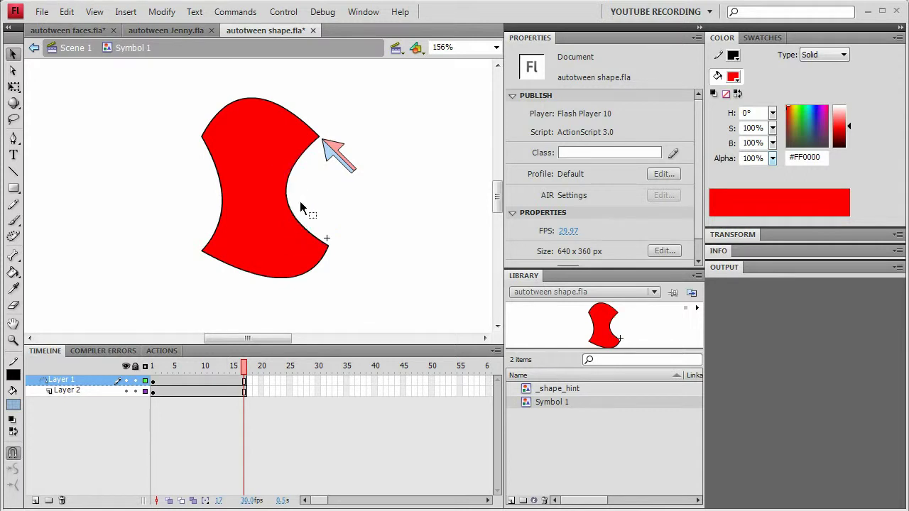
# Inspect the reshaped red shape's anchor points and the curve handles at its lower-right corner.
pyautogui.press('a')
pyautogui.hotkey('ctrl', 'a')
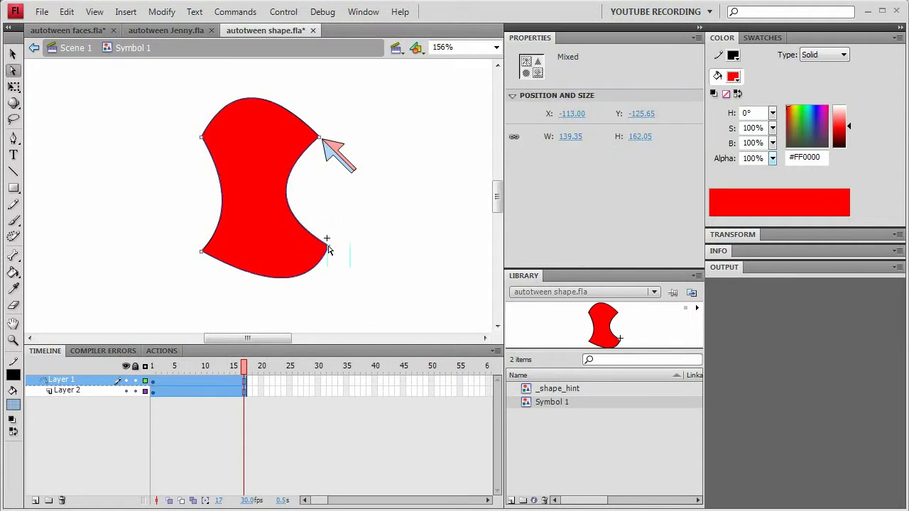
pyautogui.click(327, 248)
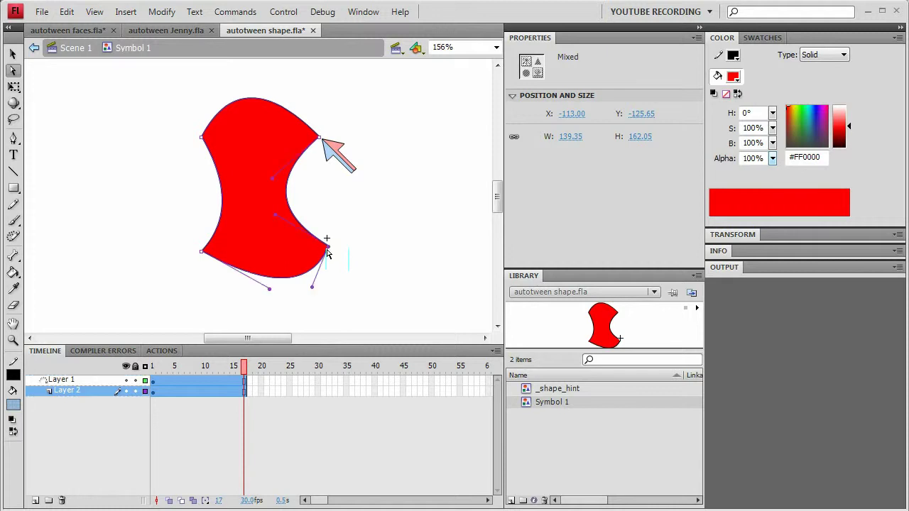
pyautogui.press('v')
pyautogui.click(370, 257)
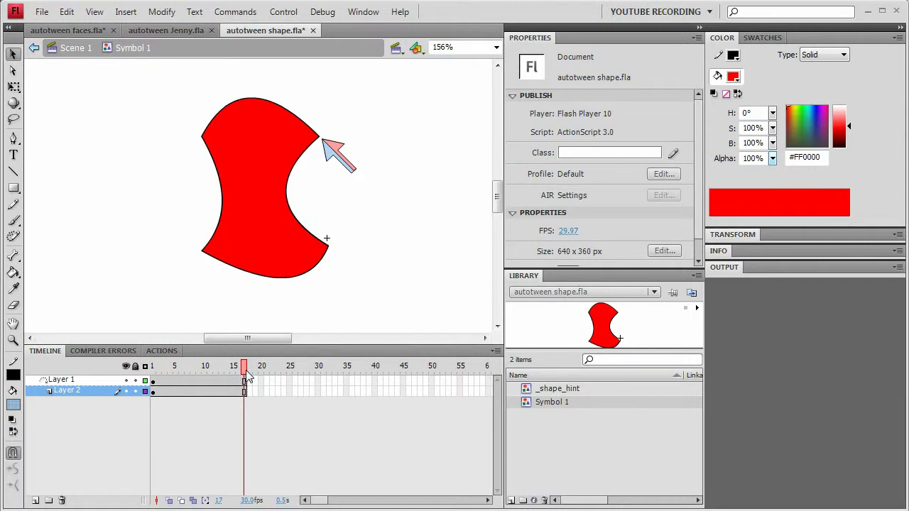
# Insert keyframes on both layers at frame 17 and select the _shape_hint arrow instance beside the red shape.
pyautogui.hotkey('ctrl', 'alt', 'a')
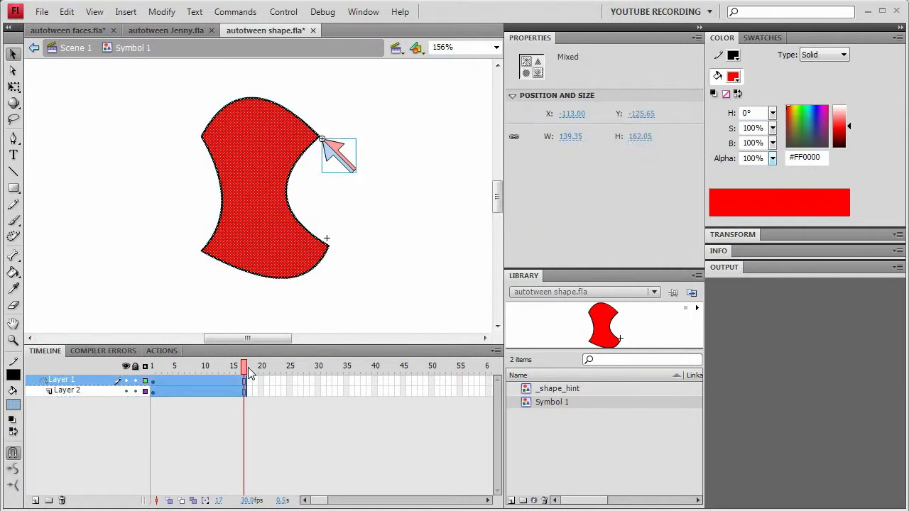
pyautogui.click(375, 245)
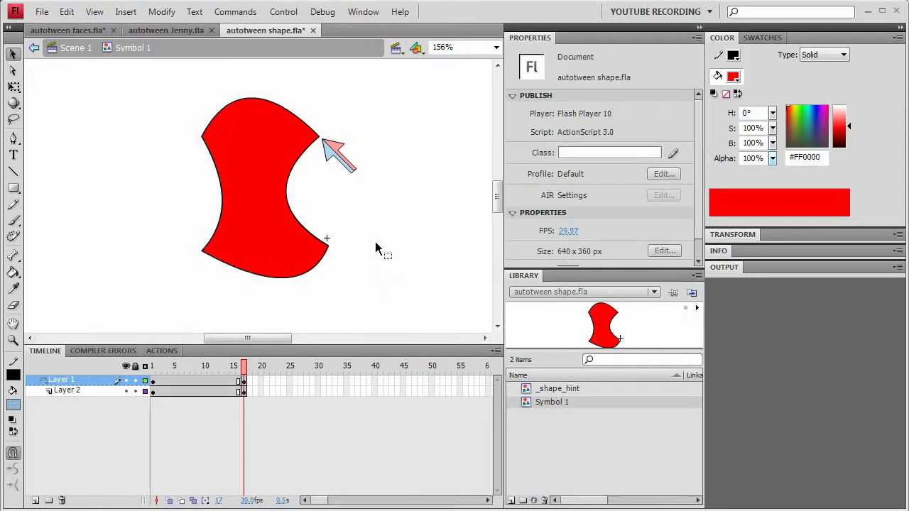
pyautogui.click(333, 153)
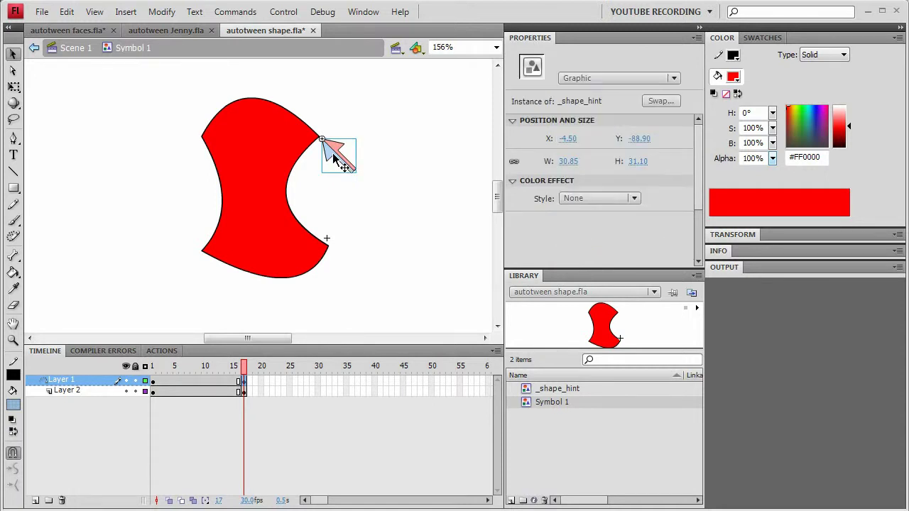
pyautogui.click(555, 391)
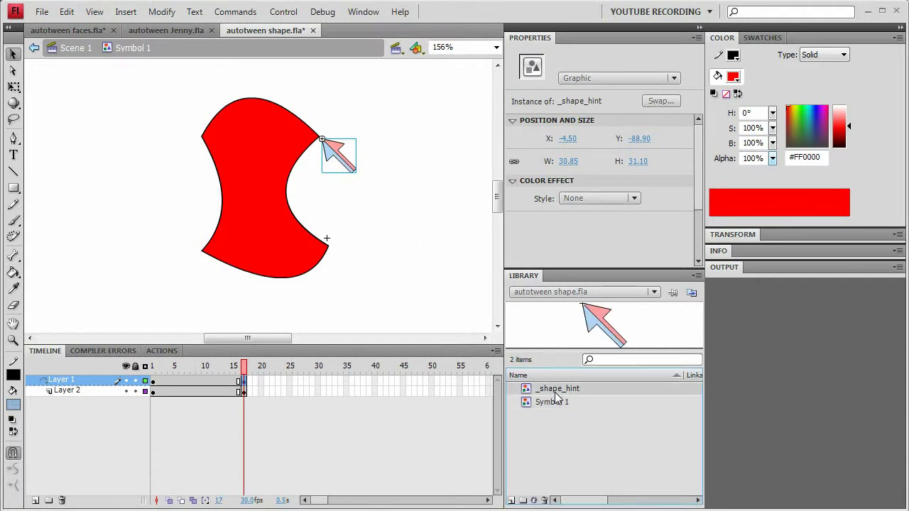
pyautogui.click(338, 151)
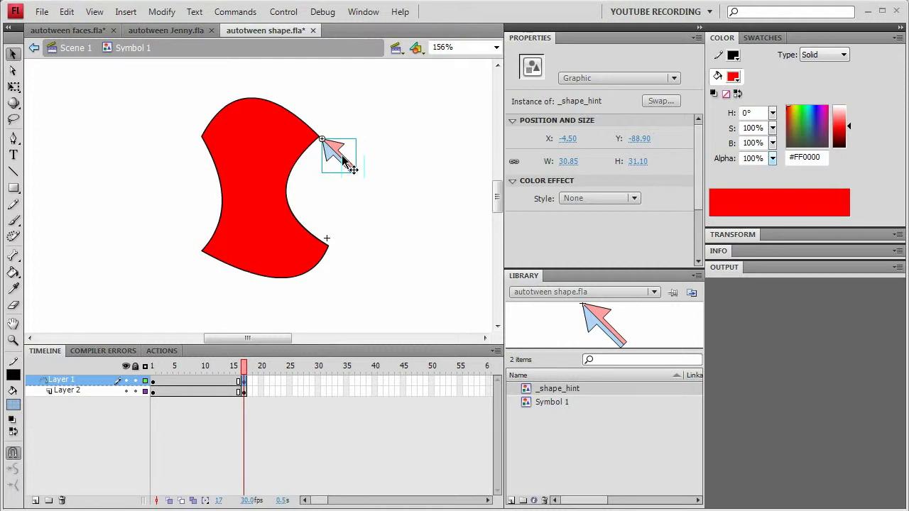
# Rotate the red shape and its hint arrow together about 90 degrees clockwise at frame 17.
pyautogui.moveTo(244, 368)
pyautogui.mouseDown()
pyautogui.moveTo(206, 372)
pyautogui.moveTo(245, 369)
pyautogui.mouseUp()
pyautogui.hotkey('ctrl', 'a')
pyautogui.press('q')
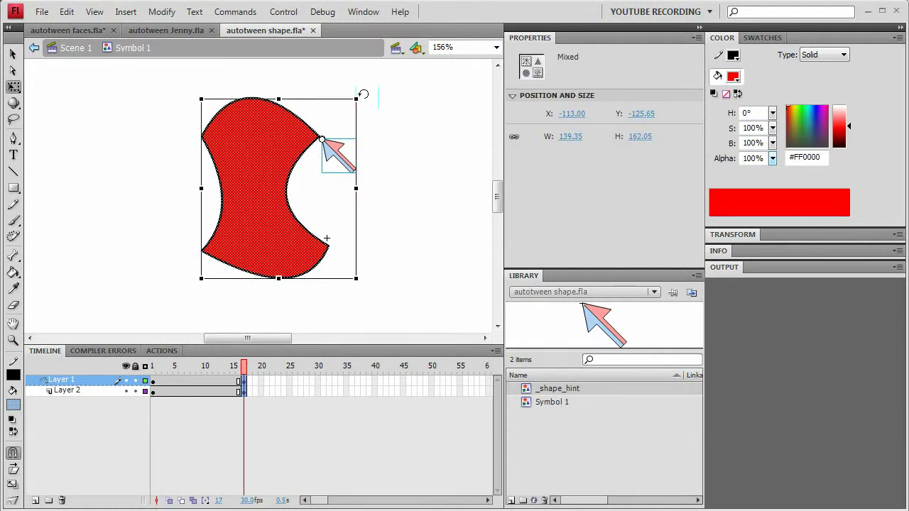
pyautogui.moveTo(363, 94); pyautogui.dragTo(372, 267)
pyautogui.click(348, 306)
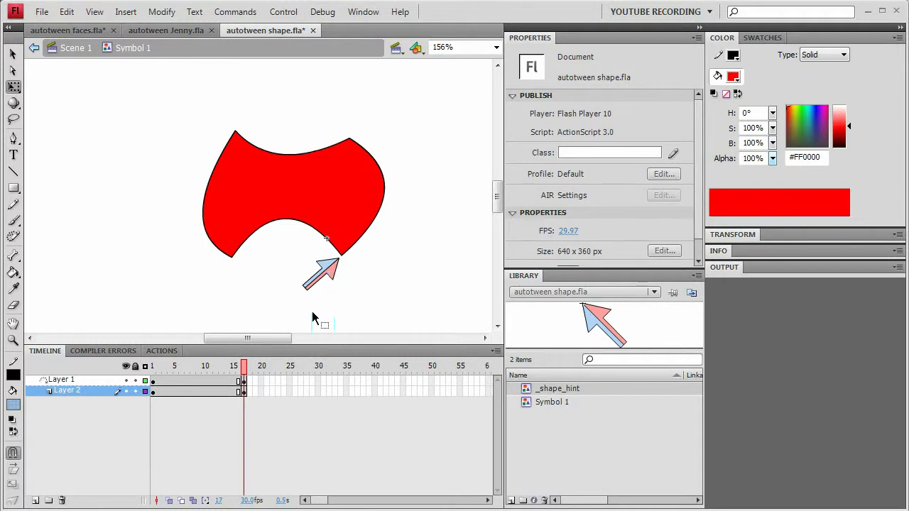
# Step back and forth between frames 12 and 17 to compare the original and rotated shape poses.
pyautogui.moveTo(244, 375); pyautogui.dragTo(216, 371)
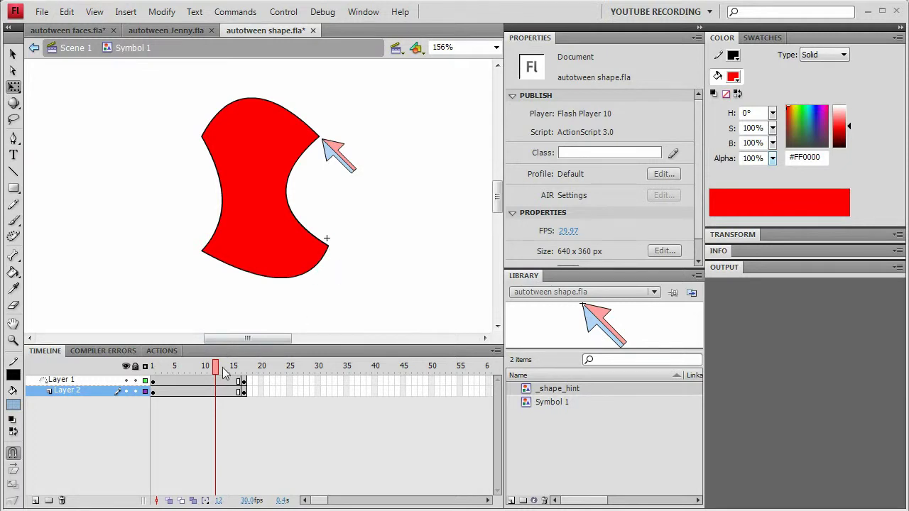
pyautogui.click(246, 371)
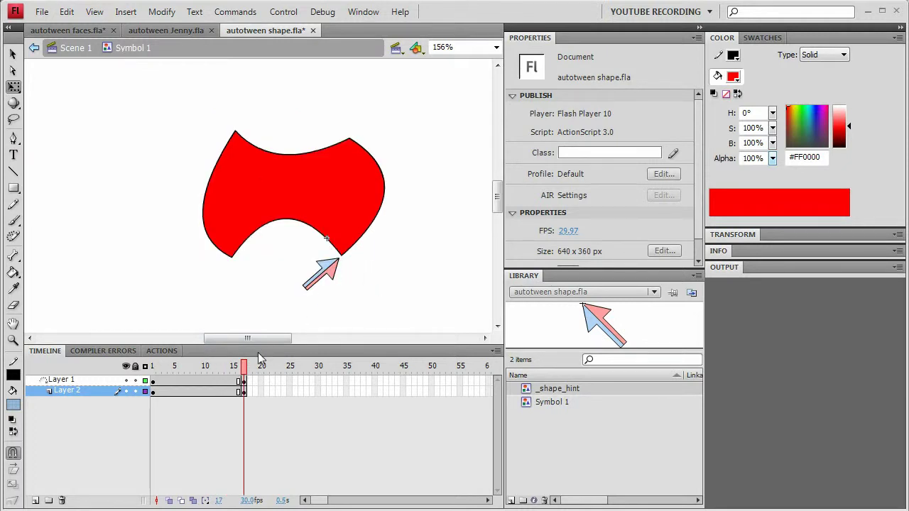
pyautogui.press(',')
pyautogui.press(',')
pyautogui.press(',')
pyautogui.press(',')
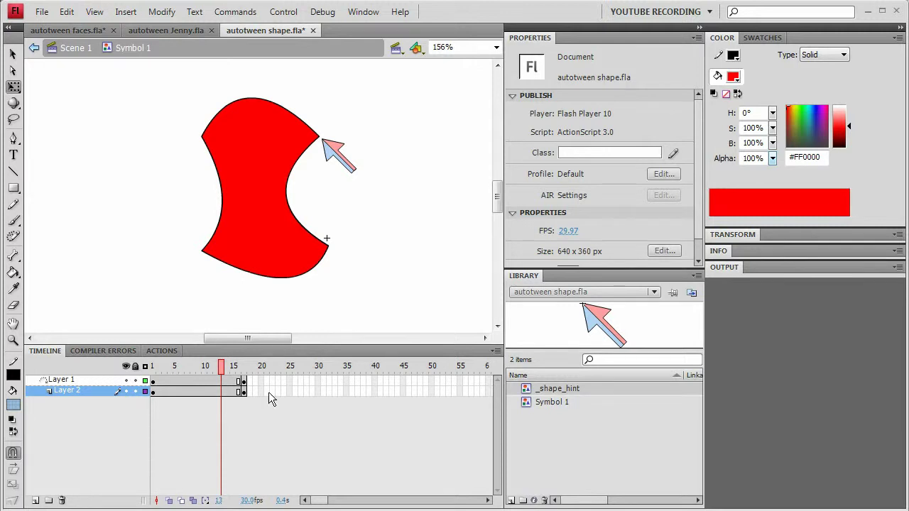
pyautogui.press(',')
pyautogui.moveTo(213, 368); pyautogui.dragTo(256, 369)
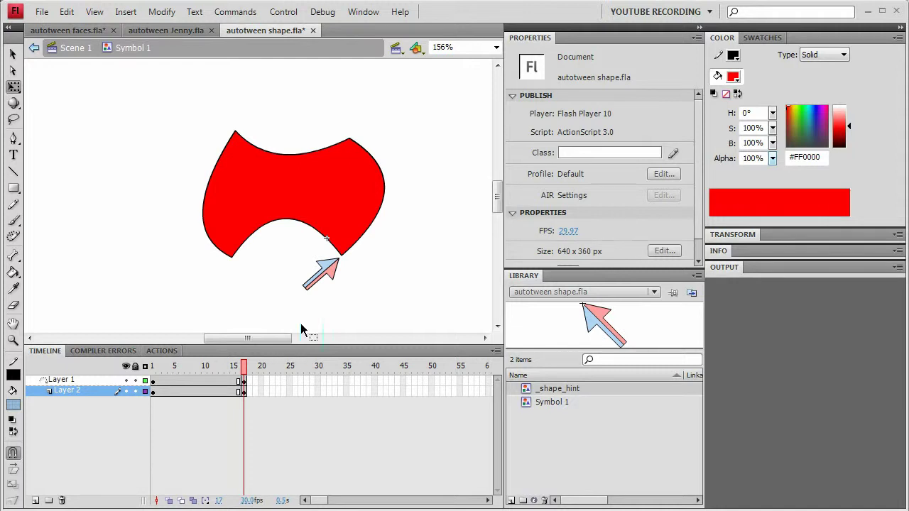
# Nudge the hint arrow slightly down at frame 17 and generate an in-between keyframe on both layers at frame 10.
pyautogui.click(333, 269)
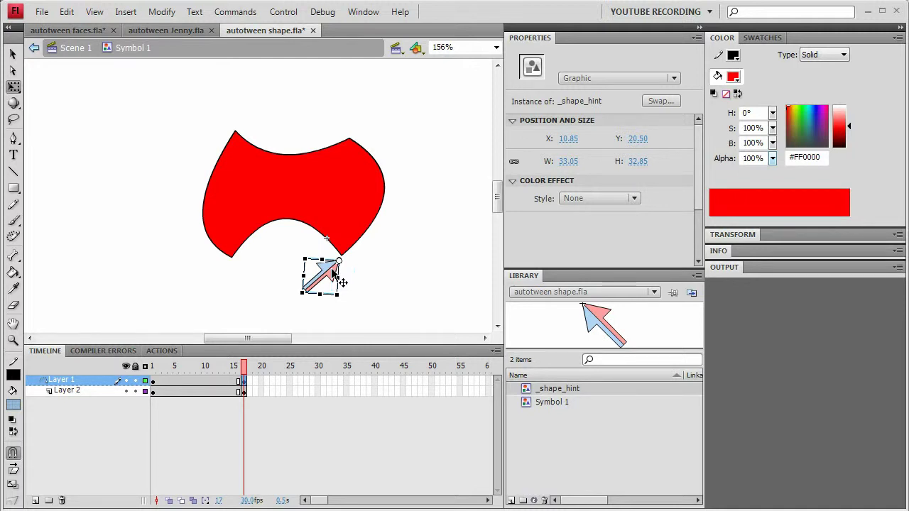
pyautogui.click(355, 268)
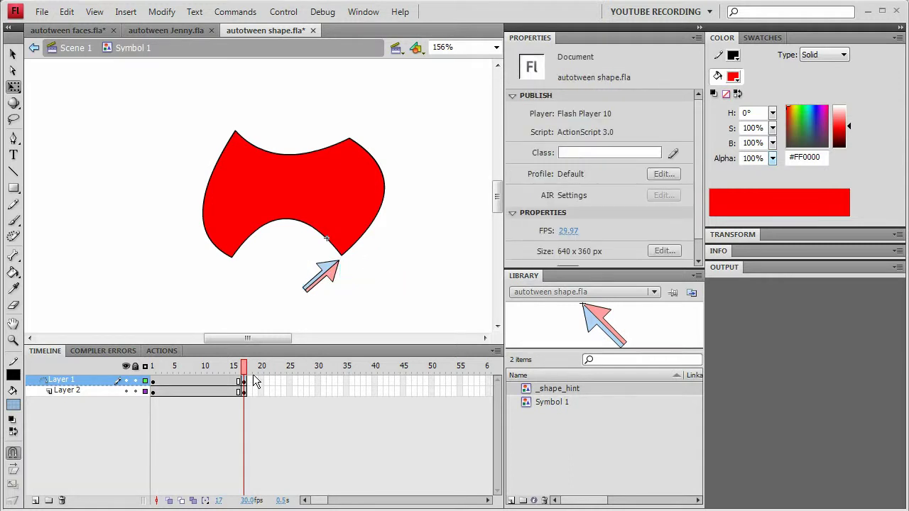
pyautogui.moveTo(228, 377); pyautogui.dragTo(206, 376)
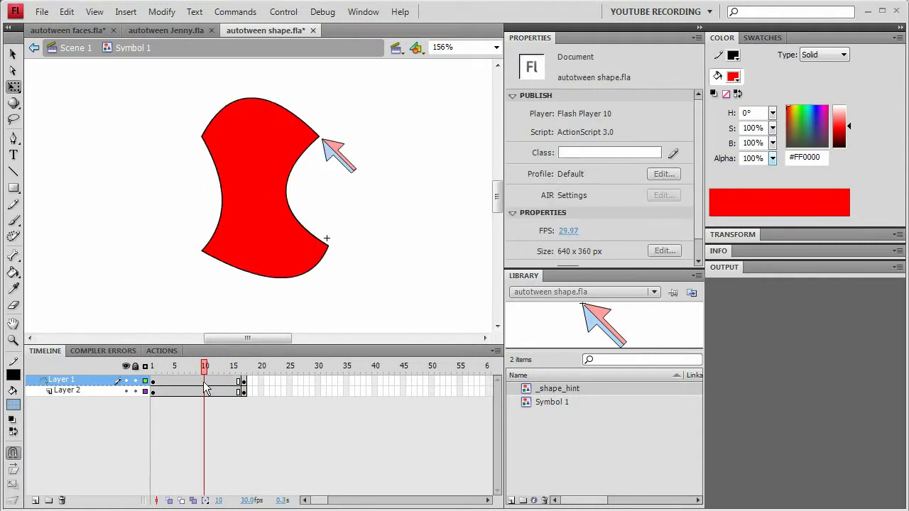
pyautogui.hotkey('ctrl', 'a')
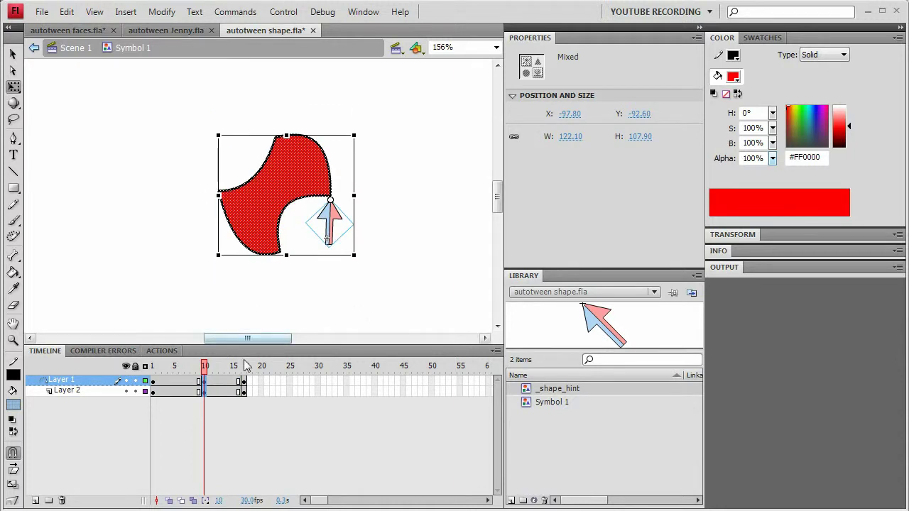
# Scrub through frames 6 to 8 to check the shape's pose before the in-between keyframe.
pyautogui.click(181, 383)
pyautogui.moveTo(179, 379); pyautogui.dragTo(190, 409)
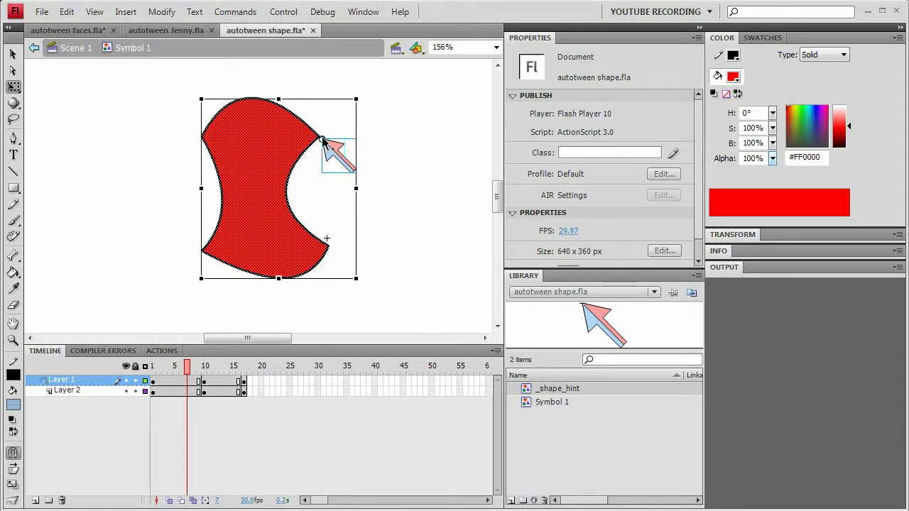
pyautogui.moveTo(191, 369); pyautogui.dragTo(195, 407)
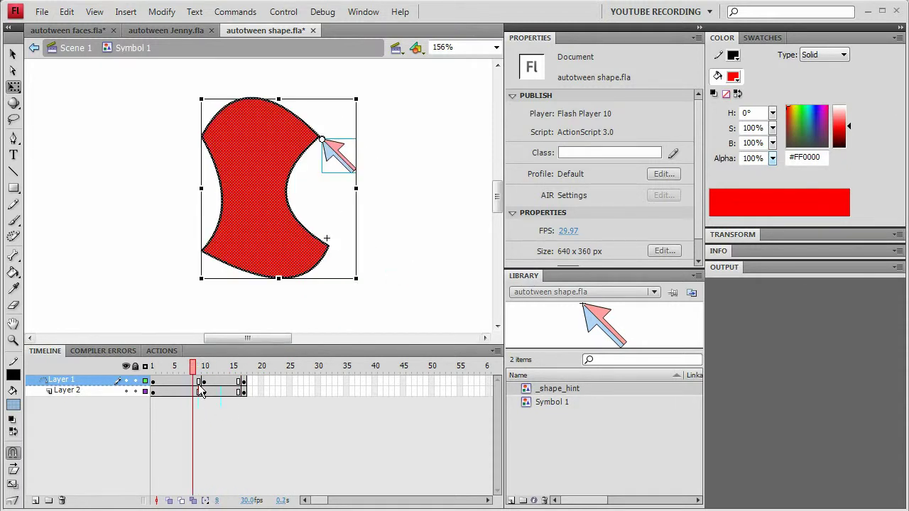
# Clear the frame 10 keyframes from both layers and move the first pose's hint arrow to the red shape's lower-right corner.
pyautogui.moveTo(203, 383); pyautogui.dragTo(214, 393)
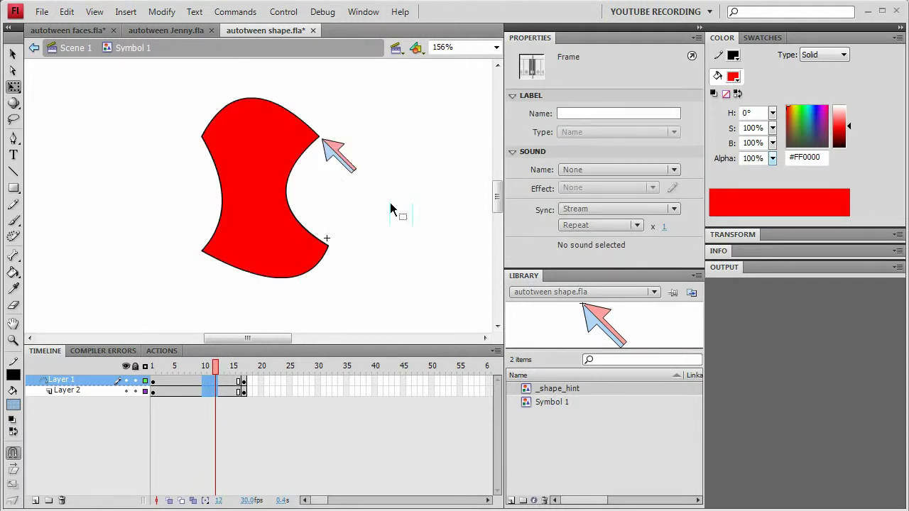
pyautogui.click(396, 203)
pyautogui.moveTo(338, 154); pyautogui.dragTo(348, 267)
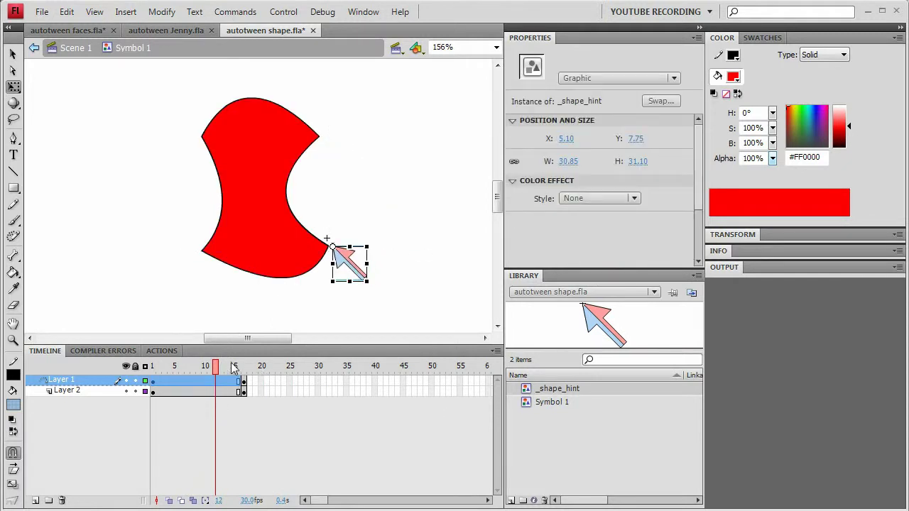
# Generate an in-between keyframe on both layers at frame 9.
pyautogui.click(201, 368)
pyautogui.hotkey('ctrl', 'a')
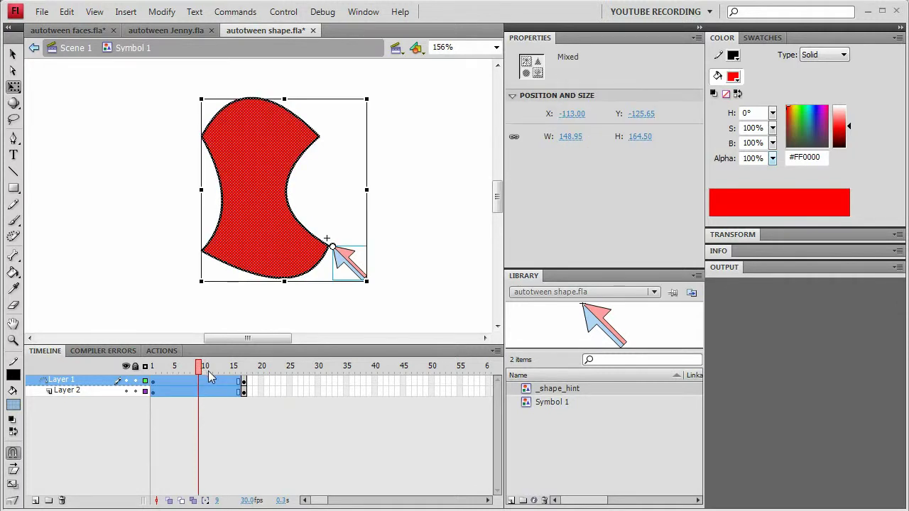
pyautogui.press('F6')
pyautogui.moveTo(199, 371)
pyautogui.mouseDown()
pyautogui.moveTo(171, 374)
pyautogui.moveTo(241, 387)
pyautogui.moveTo(186, 398)
pyautogui.moveTo(263, 408)
pyautogui.moveTo(203, 406)
pyautogui.moveTo(257, 418)
pyautogui.moveTo(177, 411)
pyautogui.moveTo(241, 422)
pyautogui.moveTo(199, 379)
pyautogui.mouseUp()
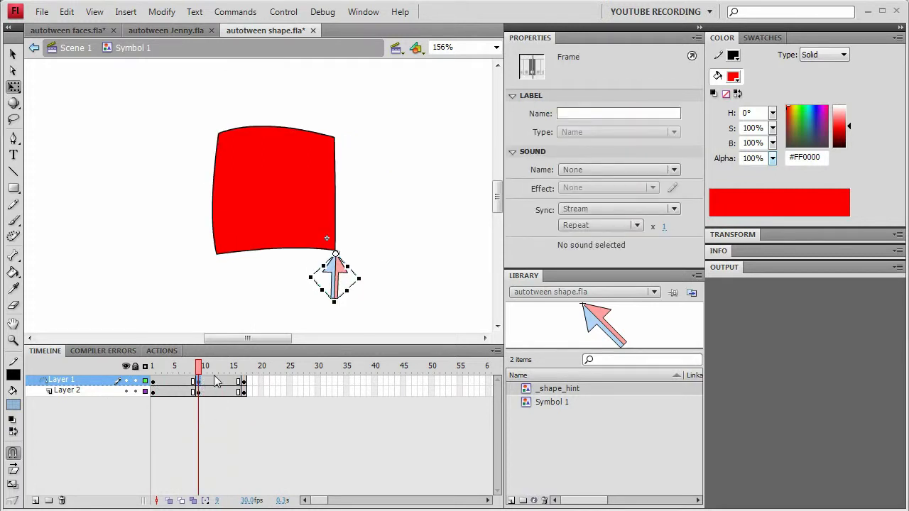
# Leave Symbol 1, reopen it for editing, and clear the frame 9 keyframes from both layers.
pyautogui.doubleClick(251, 310)
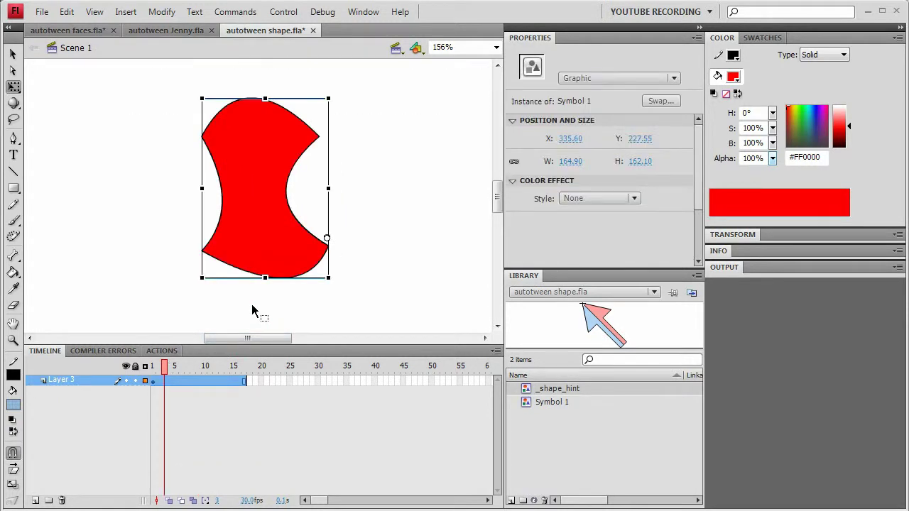
pyautogui.doubleClick(304, 252)
pyautogui.click(195, 384)
pyautogui.moveTo(198, 386)
pyautogui.mouseDown()
pyautogui.moveTo(244, 386)
pyautogui.moveTo(206, 394)
pyautogui.mouseUp()
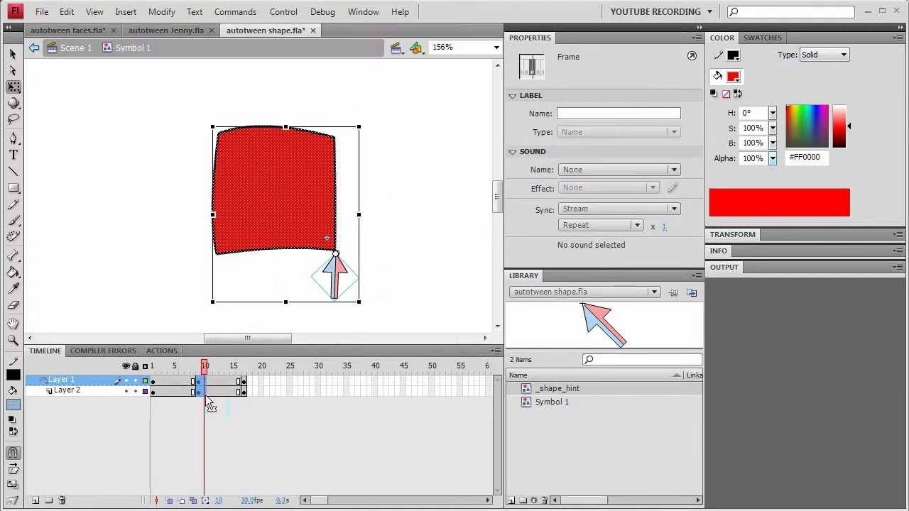
pyautogui.hotkey('shift', 'F6')
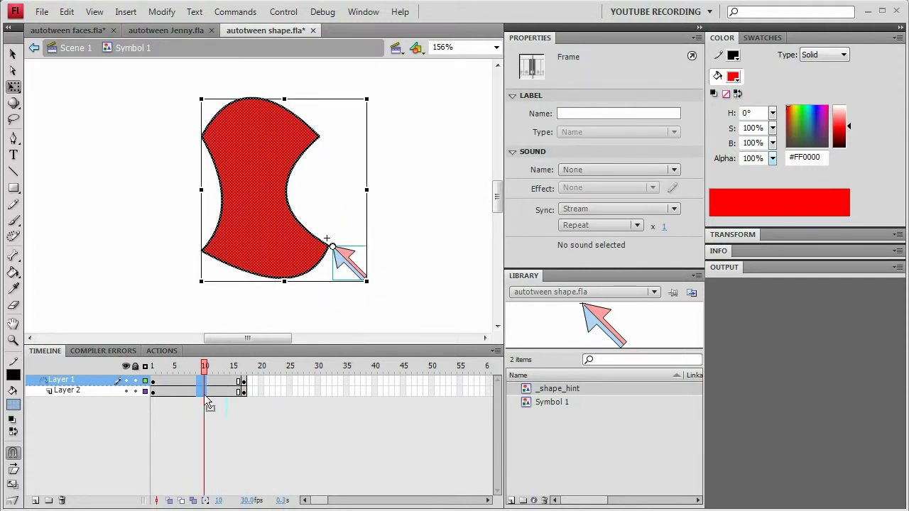
# Generate in-between keyframes on both layers at frames 5 and 11.
pyautogui.click(175, 369)
pyautogui.hotkey('ctrl', 'a')
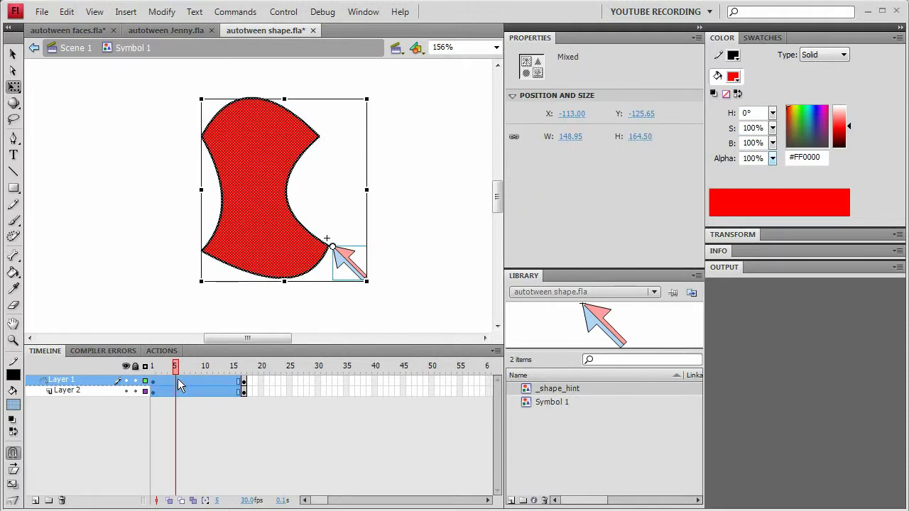
pyautogui.press('F6')
pyautogui.moveTo(176, 370)
pyautogui.mouseDown()
pyautogui.moveTo(159, 370)
pyautogui.moveTo(186, 370)
pyautogui.mouseUp()
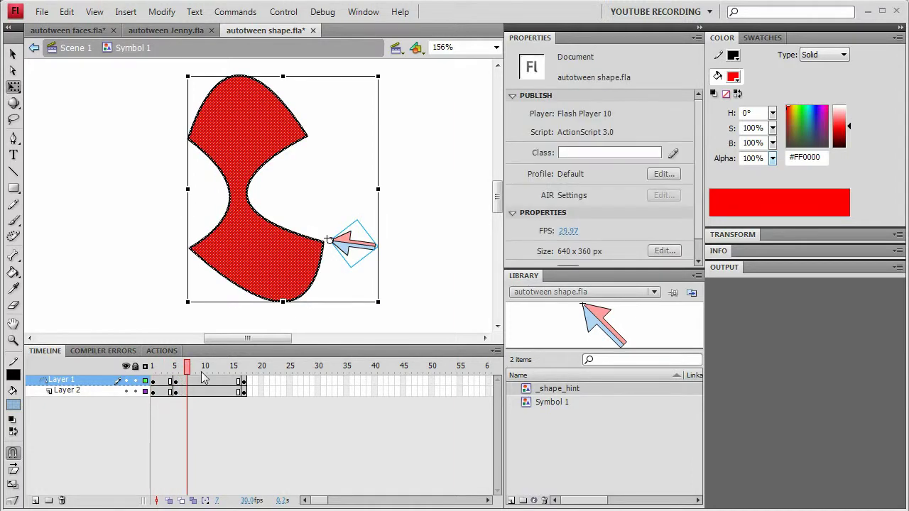
pyautogui.click(208, 376)
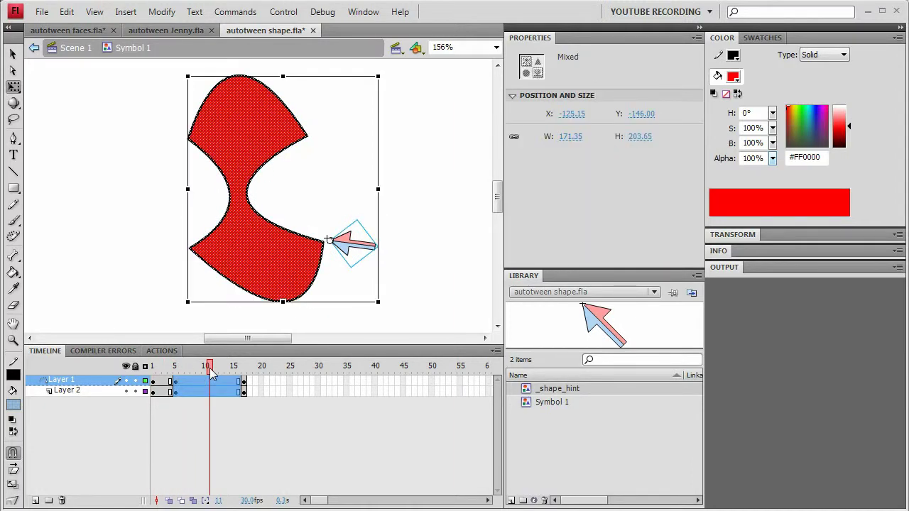
pyautogui.press('F6')
# Insert two extra frames into the first keyframe span of both layers.
pyautogui.moveTo(213, 375); pyautogui.dragTo(168, 393)
pyautogui.press('F5')
pyautogui.press('F5')
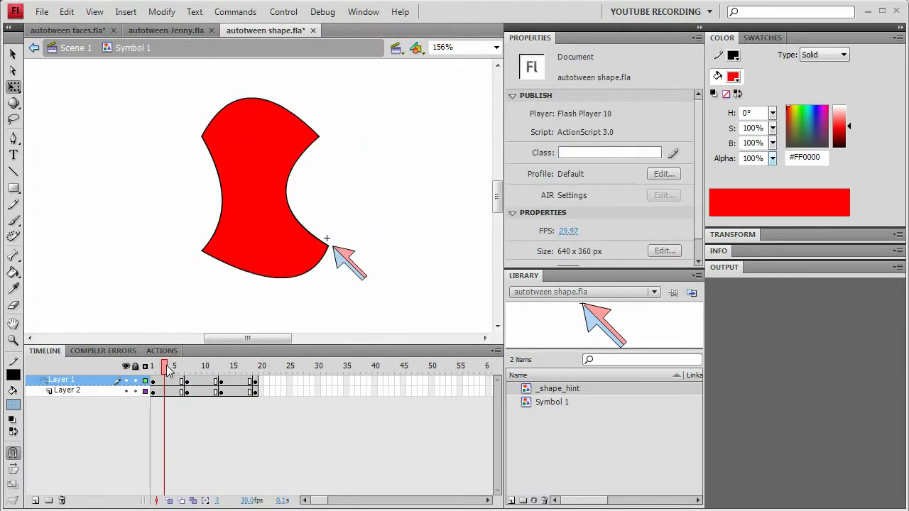
# Generate in-between keyframes on both layers at frames 3 and 5, undoing and repeating the frame 5 attempt.
pyautogui.press('F6')
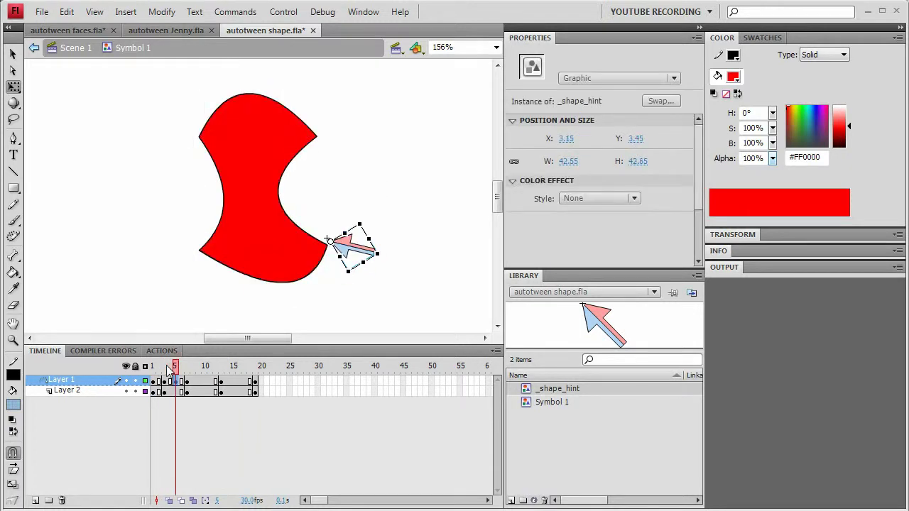
pyautogui.press('z')
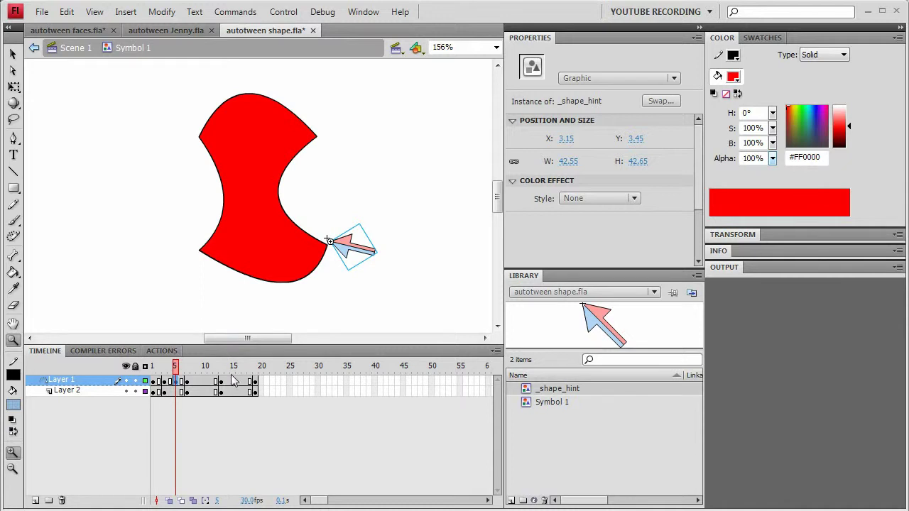
pyautogui.hotkey('ctrl', 'z')
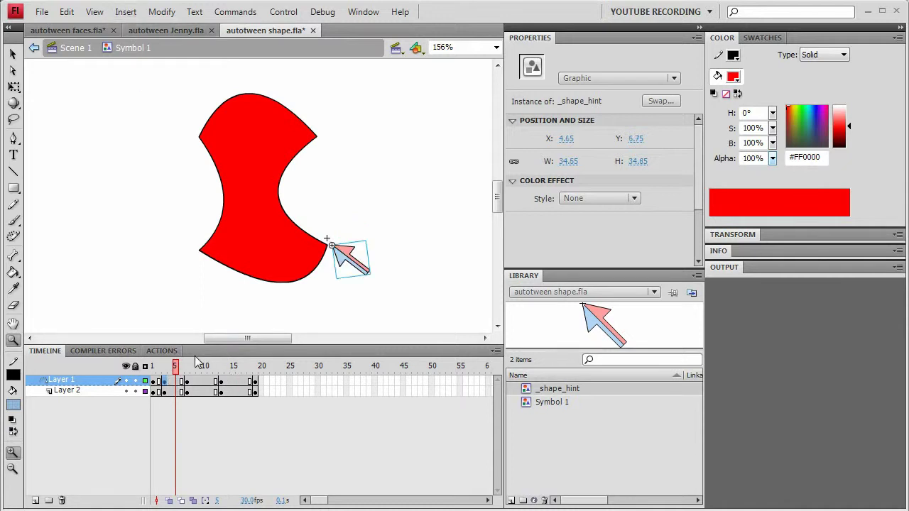
pyautogui.moveTo(179, 370)
pyautogui.mouseDown()
pyautogui.moveTo(138, 373)
pyautogui.moveTo(181, 373)
pyautogui.moveTo(175, 380)
pyautogui.mouseUp()
pyautogui.press('.')
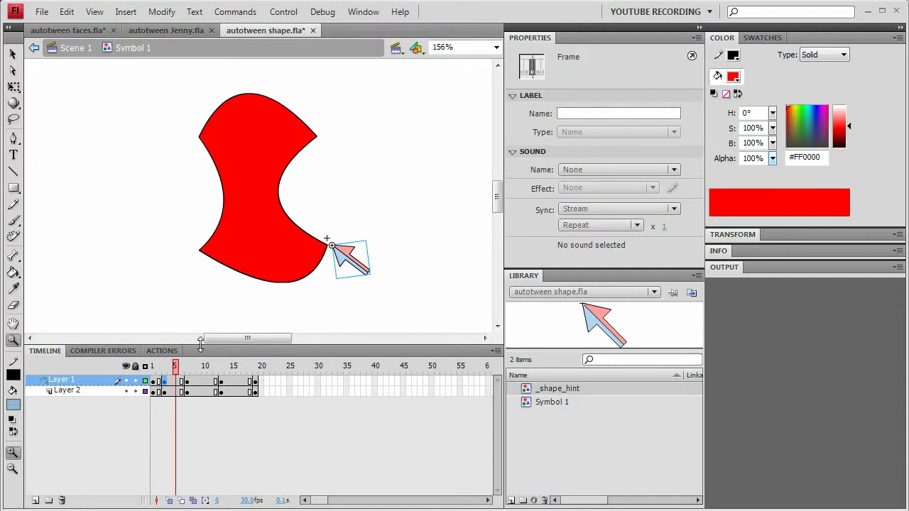
pyautogui.hotkey('ctrl', 'a')
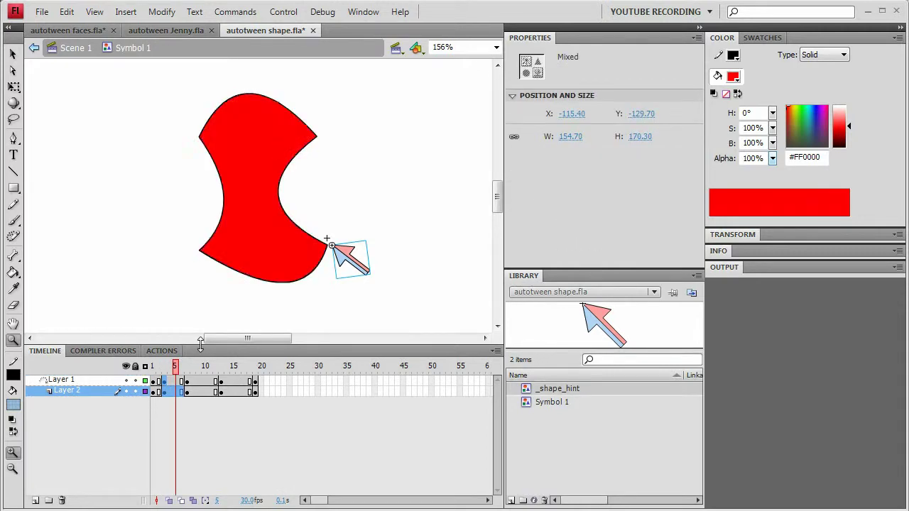
# Generate in-between keyframes on both layers at frames 9 and 11.
pyautogui.click(151, 367)
pyautogui.moveTo(150, 368); pyautogui.dragTo(215, 393)
pyautogui.press('F6')
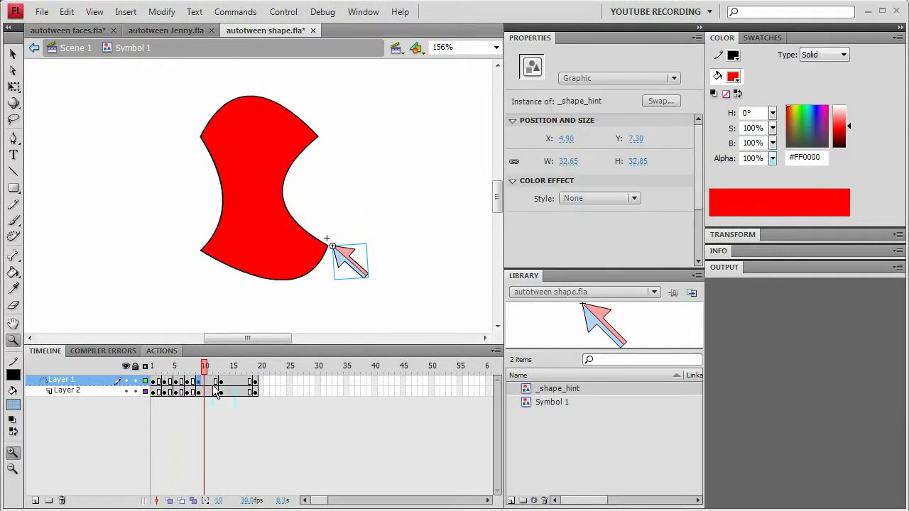
pyautogui.click(215, 392)
pyautogui.press('F6')
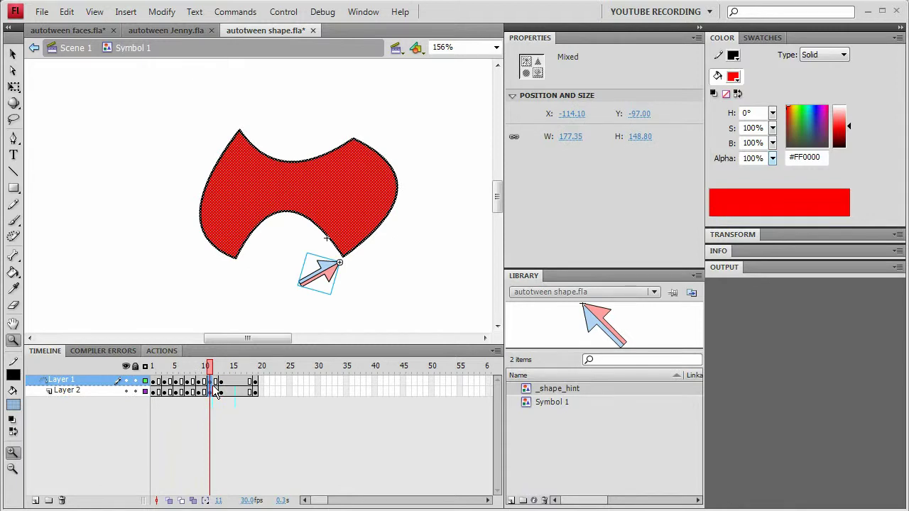
# Generate in-between keyframes on both layers at frames 15 and 17, and play back the shape animation.
pyautogui.moveTo(215, 391); pyautogui.dragTo(250, 395)
pyautogui.click(228, 369)
pyautogui.click(232, 369)
pyautogui.hotkey('ctrl', 'a')
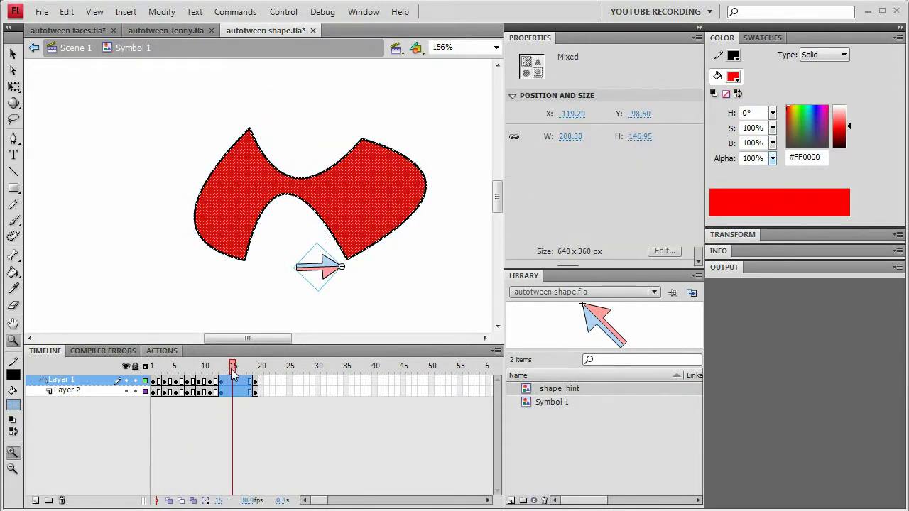
pyautogui.press('F6')
pyautogui.press('.')
pyautogui.press('.')
pyautogui.press('F6')
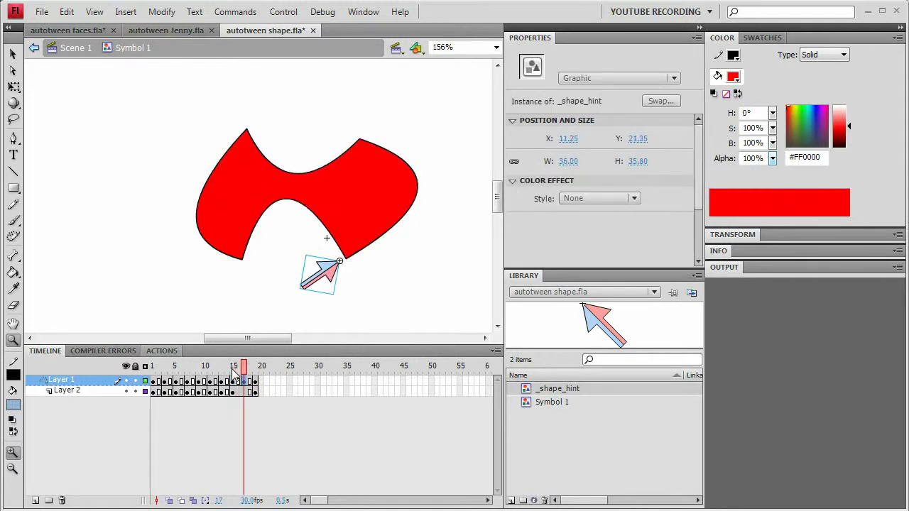
pyautogui.hotkey('ctrl', 'a')
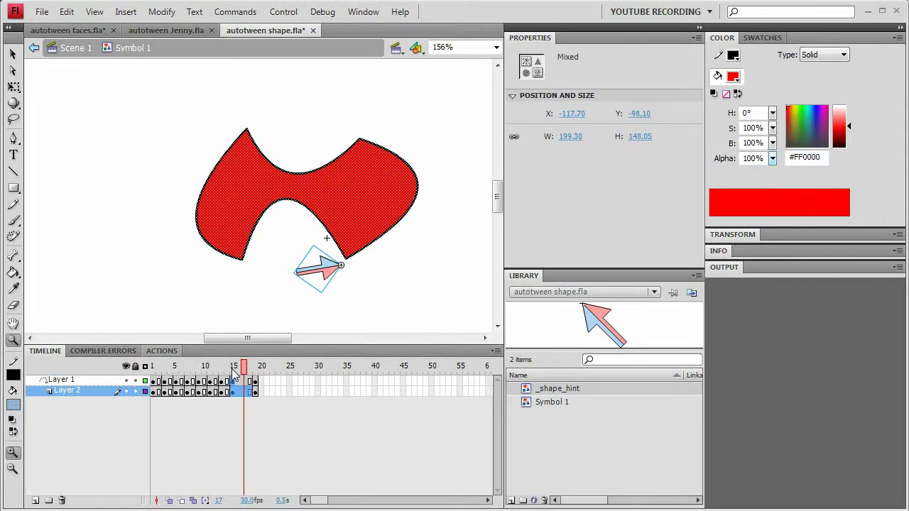
pyautogui.press('F6')
pyautogui.press('Return')
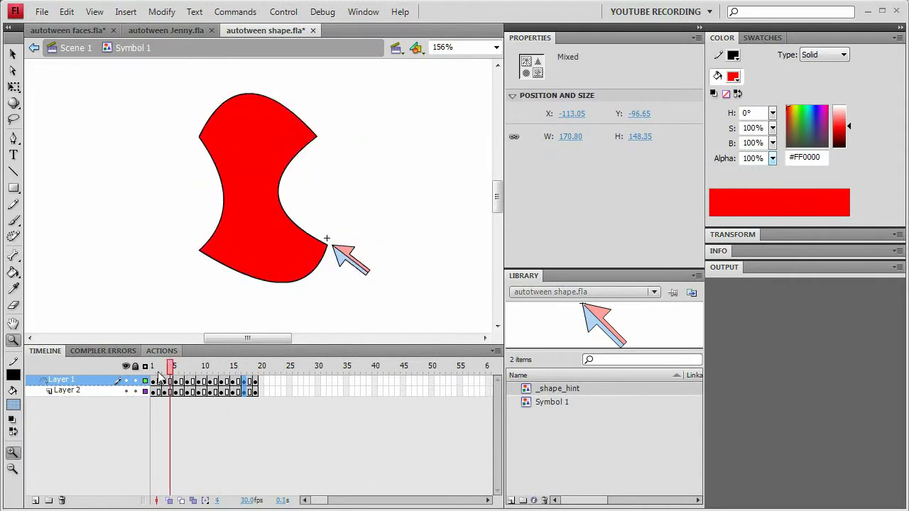